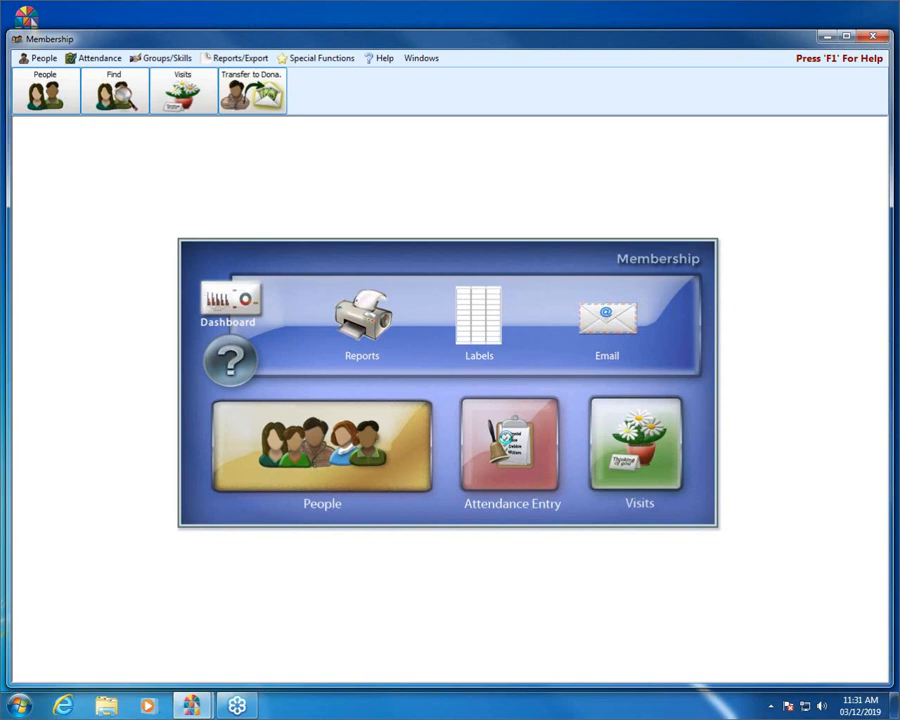
click(508, 443)
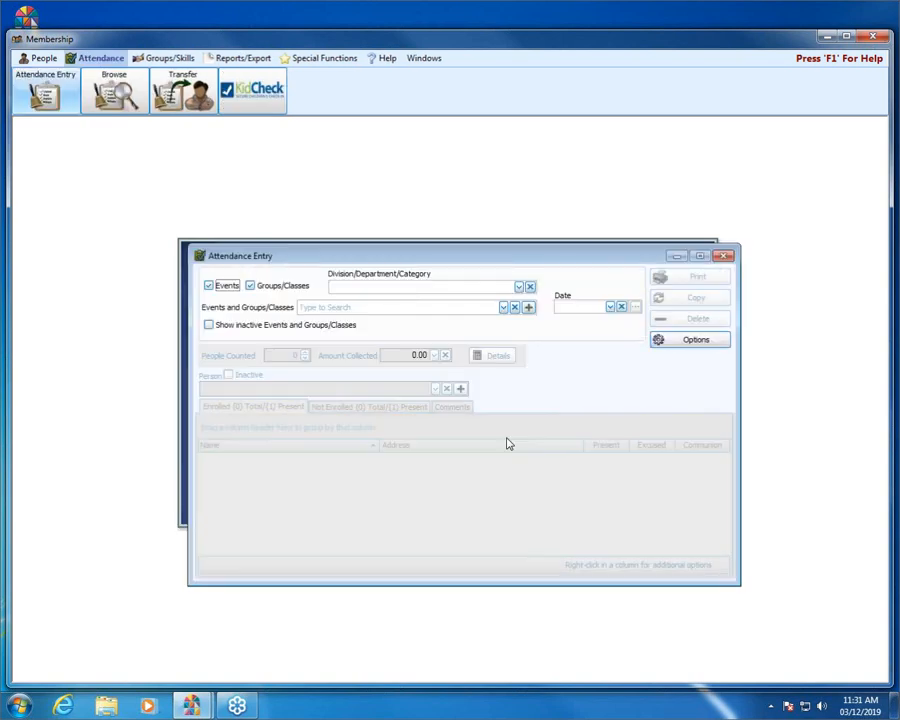
click(722, 256)
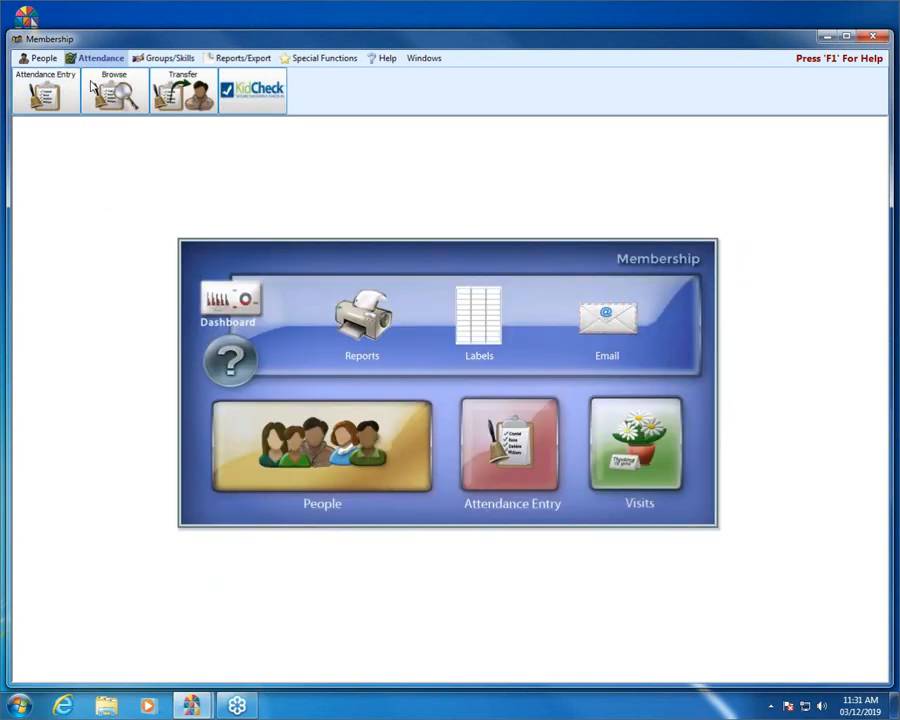
click(44, 60)
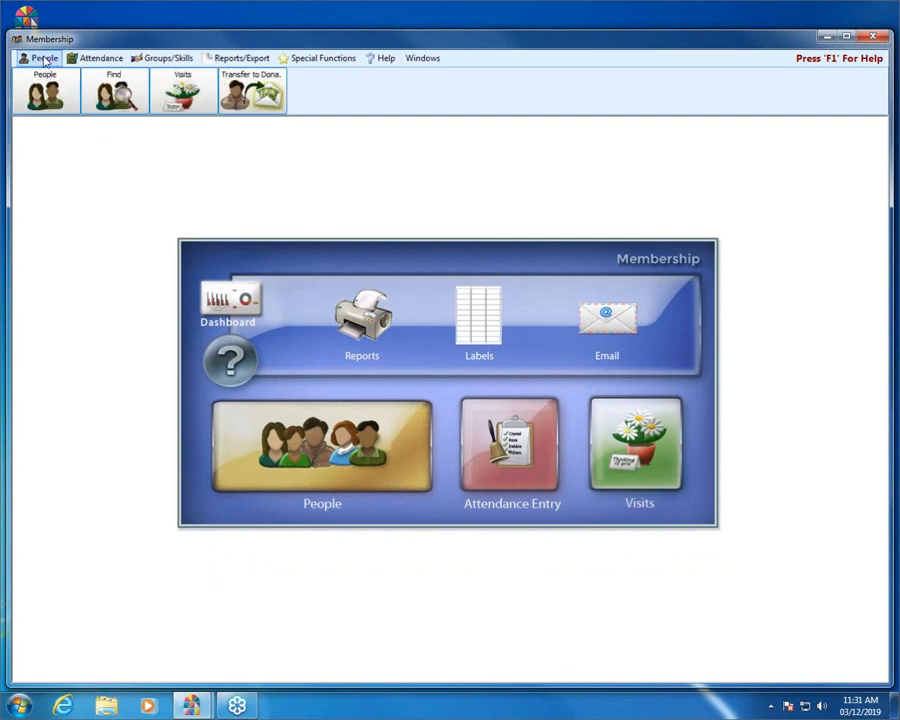
Open Attendance Entry, exclude groups and classes, and select the Sunday AM Worship event
click(102, 59)
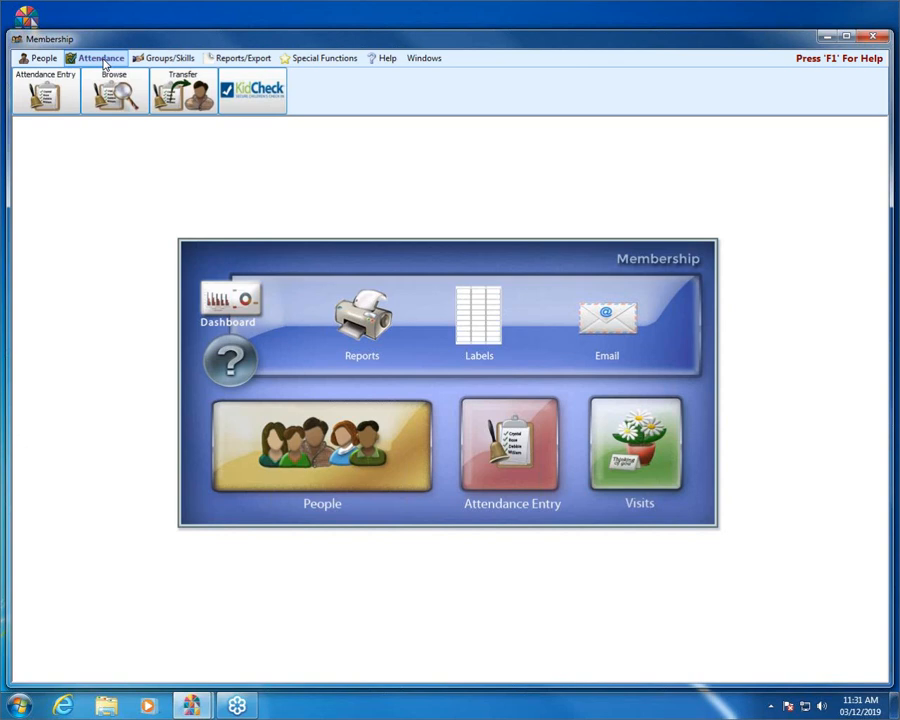
click(46, 95)
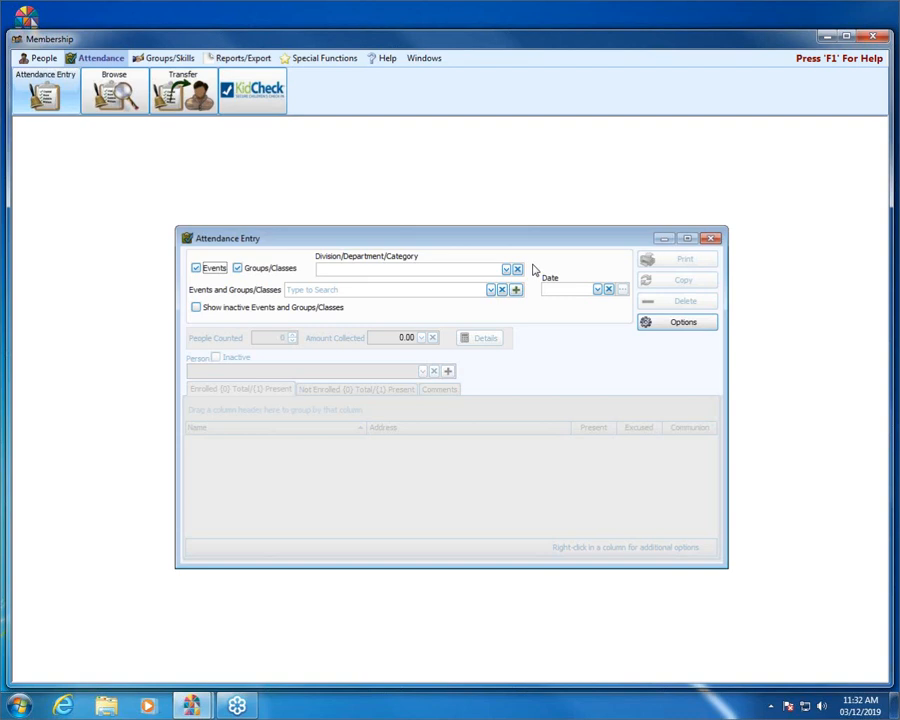
click(238, 269)
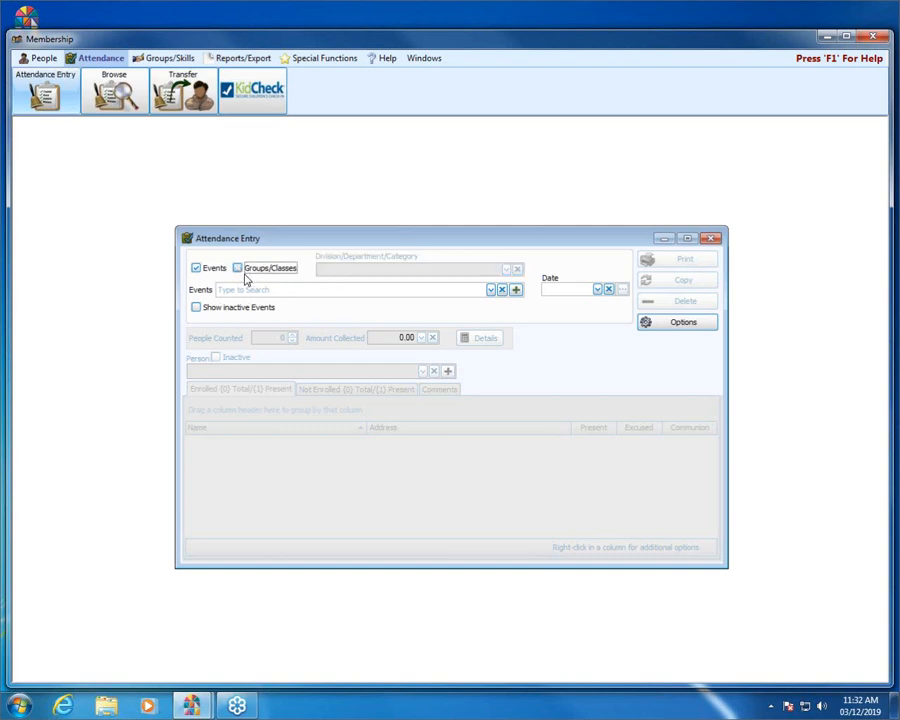
click(491, 290)
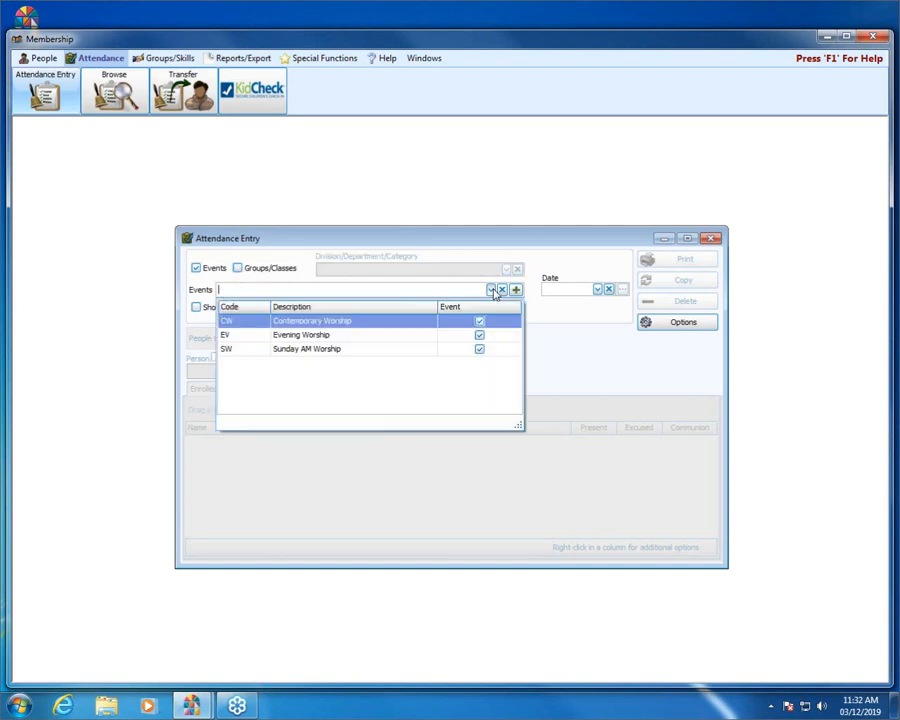
click(337, 354)
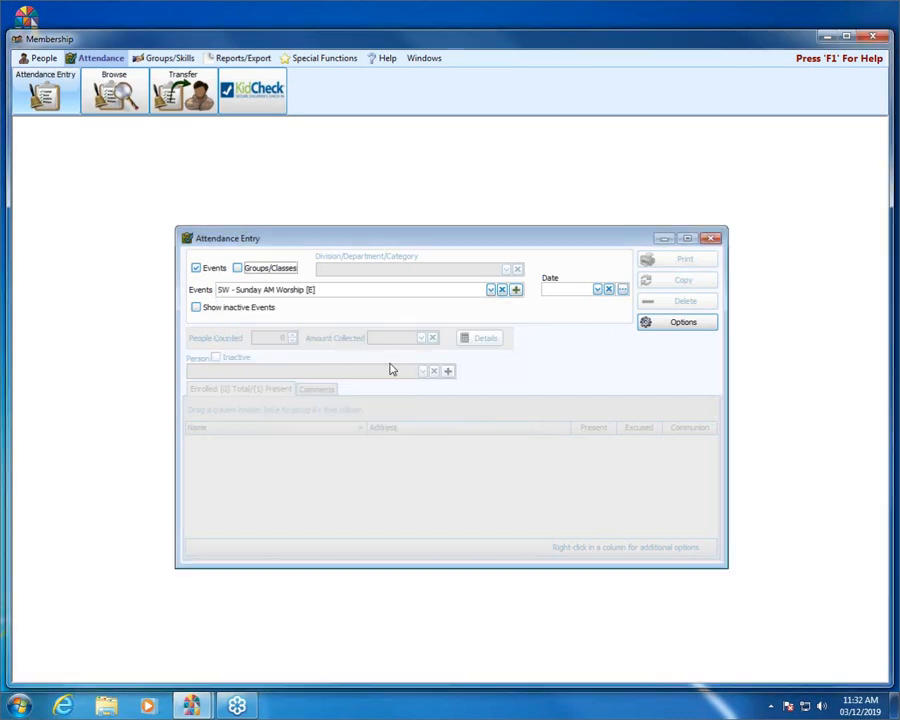
Load the Sunday AM Worship attendance for 01/07/2019 from the event's previous dates
click(597, 290)
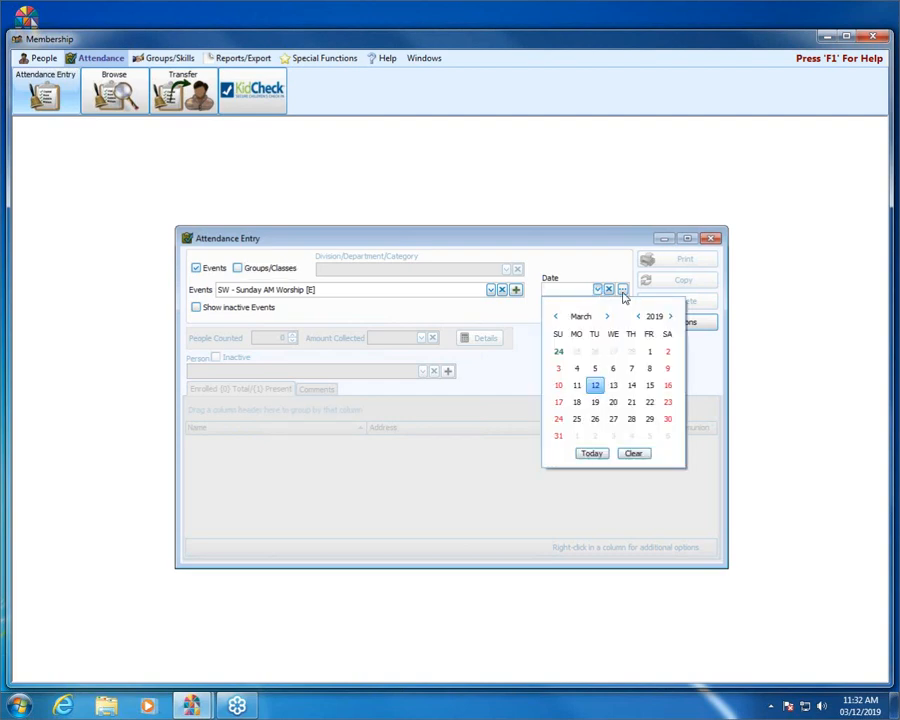
click(623, 290)
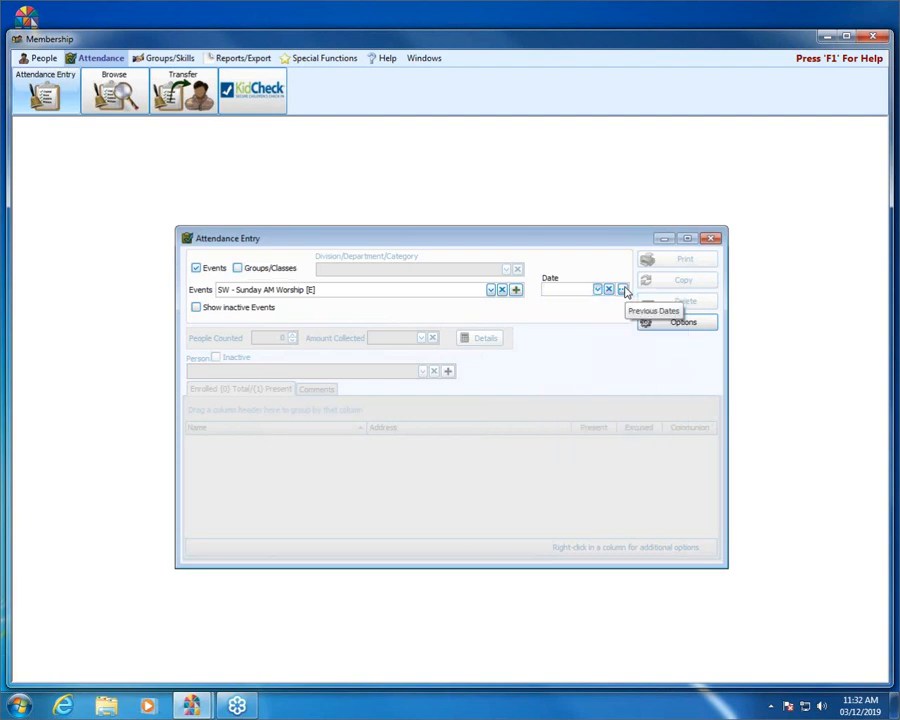
click(623, 290)
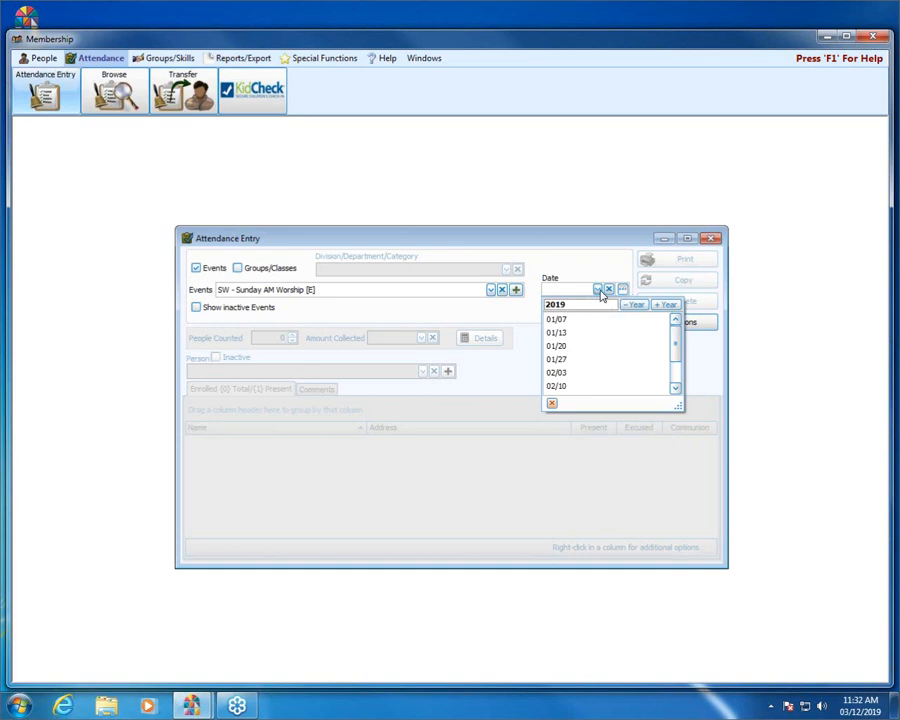
click(556, 319)
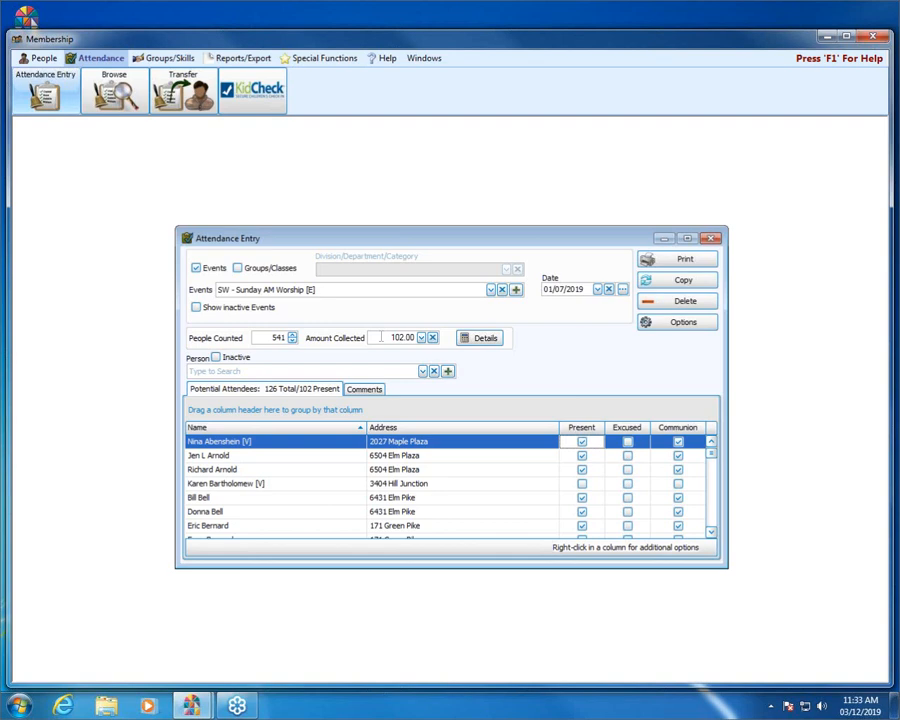
Correct the 01/07/2019 record by setting People Counted to 102 and Amount Collected to 541
click(272, 337)
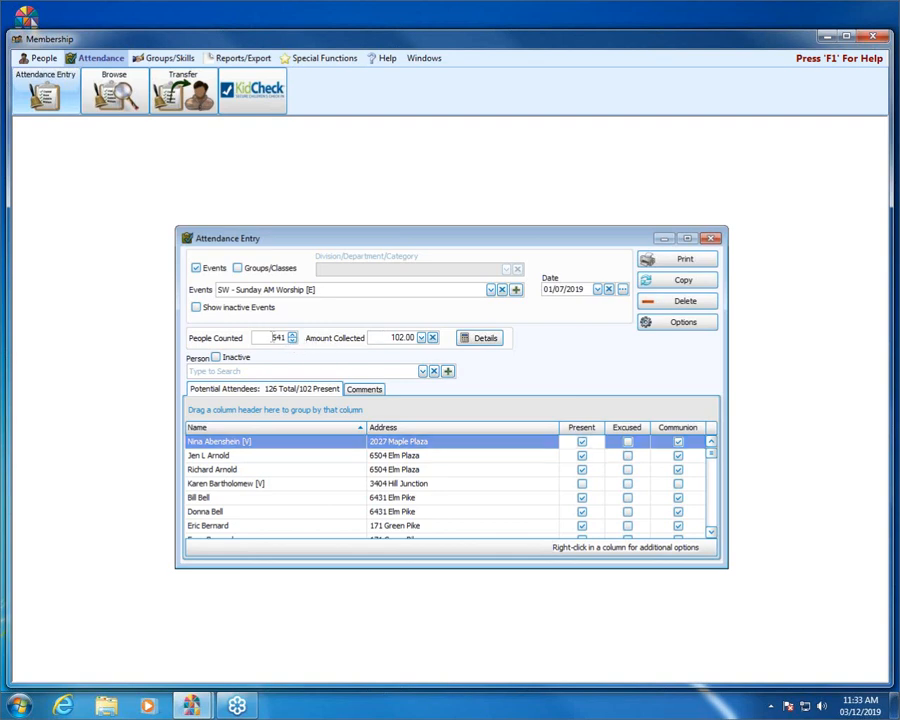
drag(272, 337, 307, 345)
text(102)
key(Tab)
text(541)
Check the available events and the January 2019 calendar, keeping Sunday AM Worship on 01/07/2019 selected
click(491, 292)
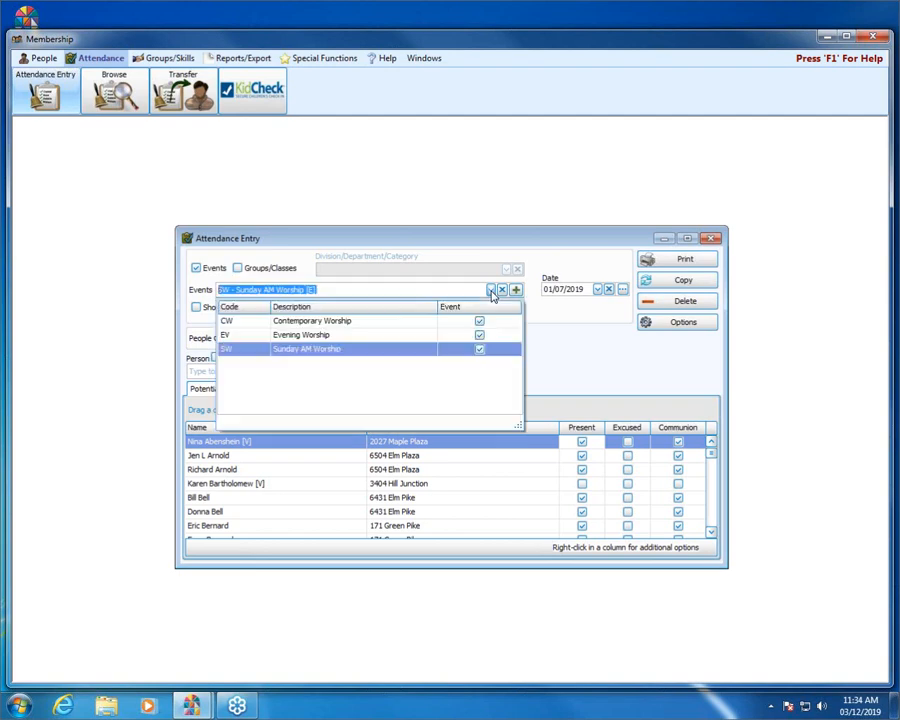
click(491, 292)
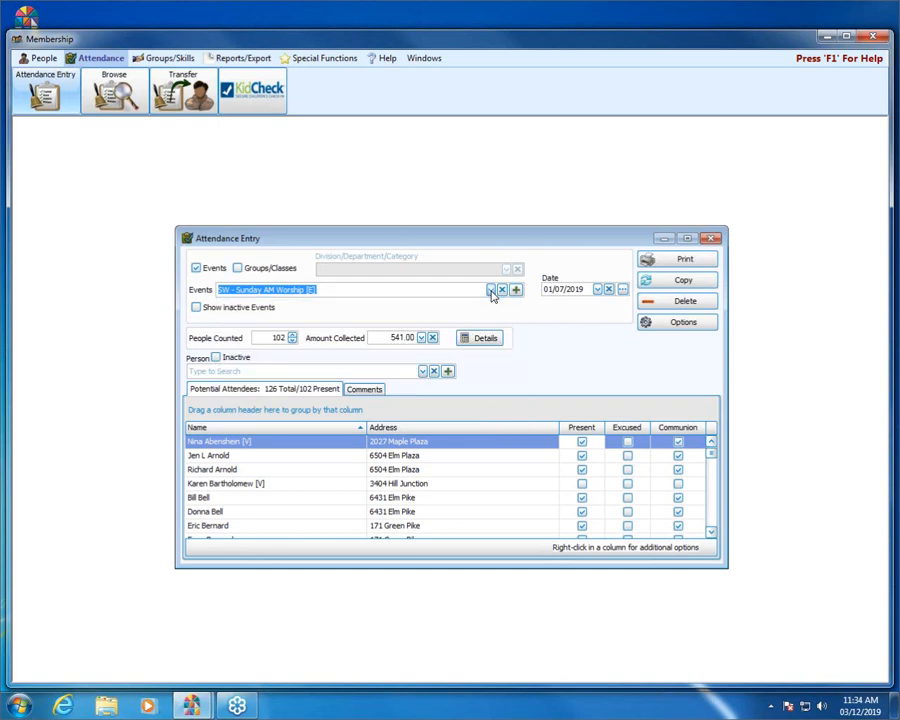
click(597, 290)
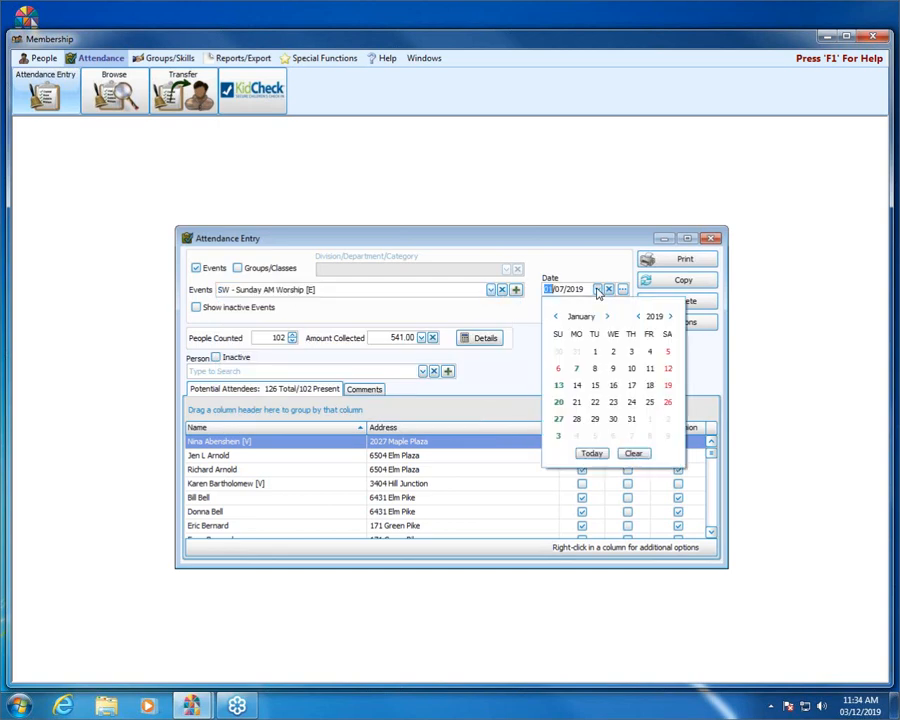
click(577, 369)
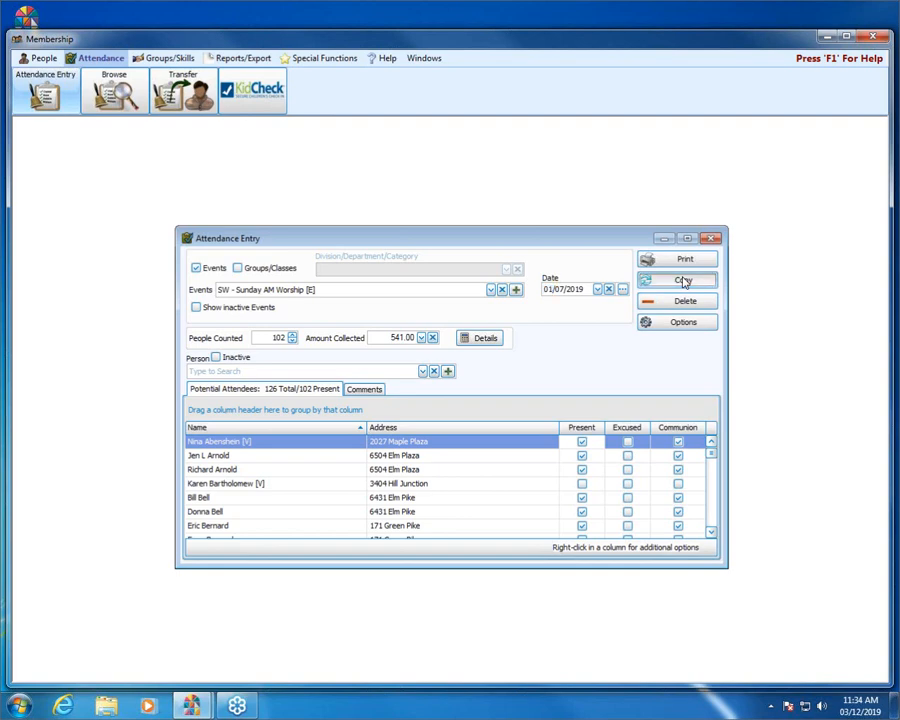
Copy the 01/07/2019 Sunday AM Worship attendance to 01/06/2019, deleting the original date's attendance after copying
click(682, 280)
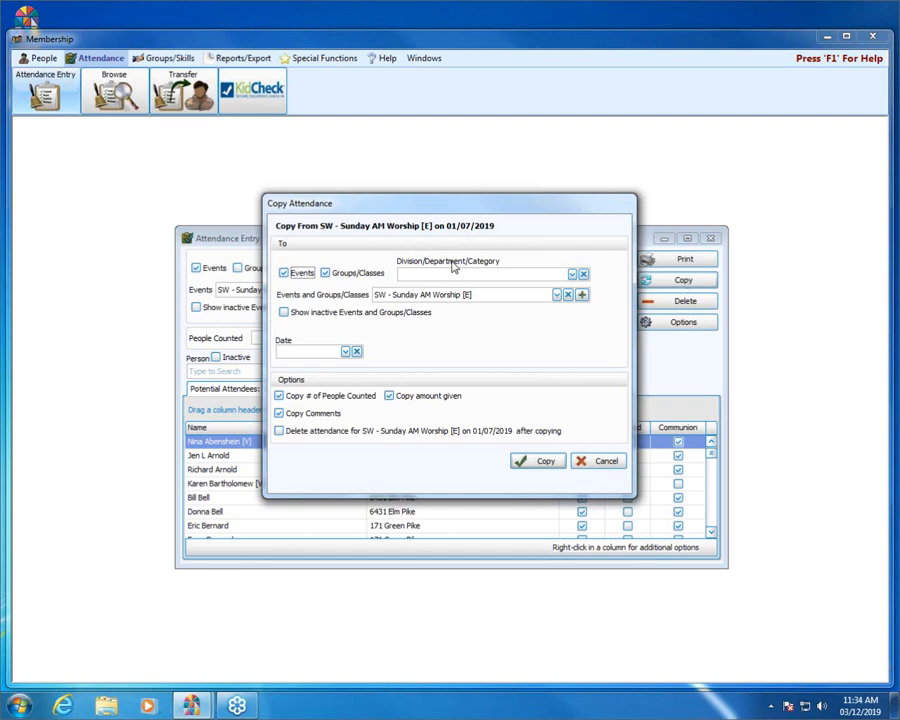
click(345, 353)
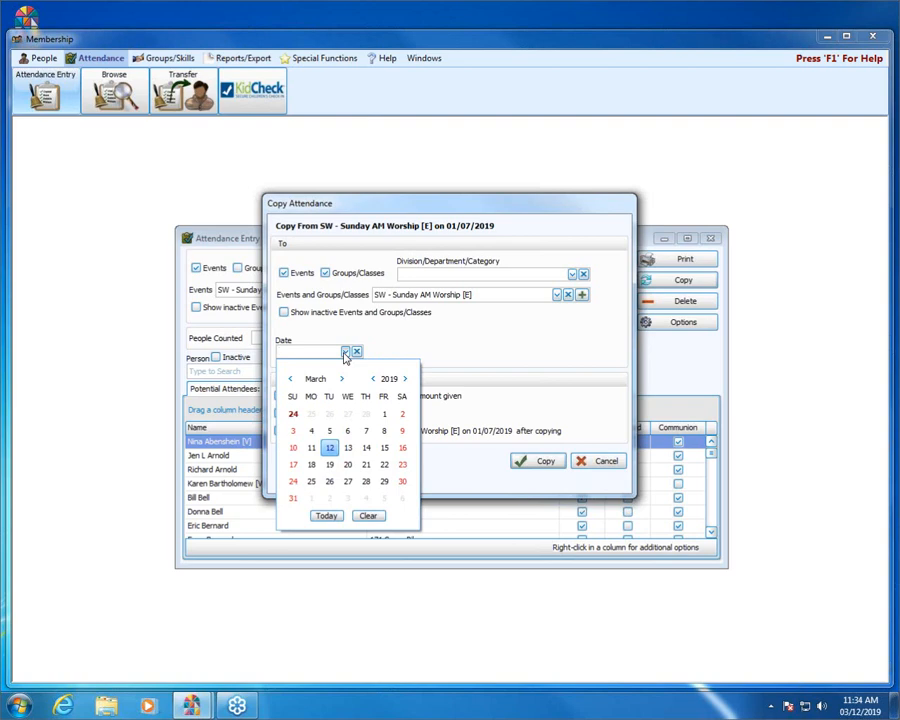
click(290, 379)
click(290, 379)
click(290, 379)
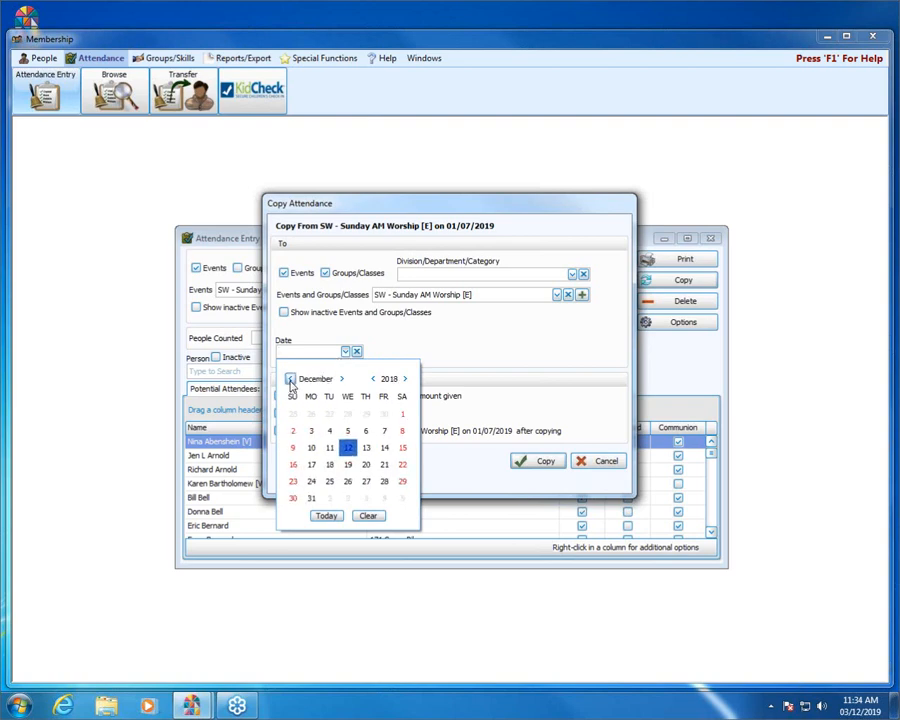
click(342, 378)
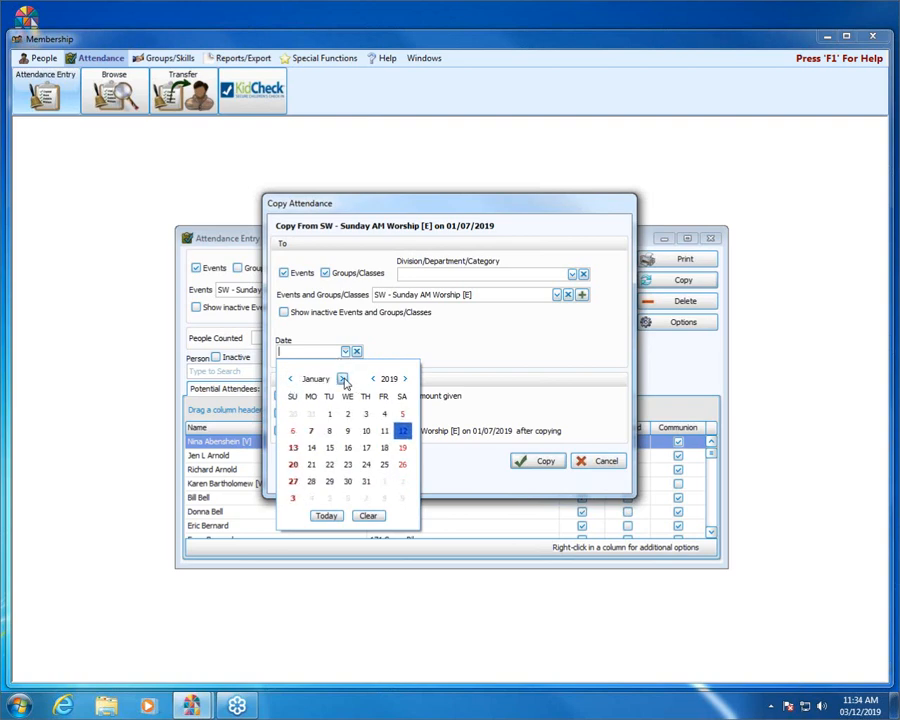
click(292, 431)
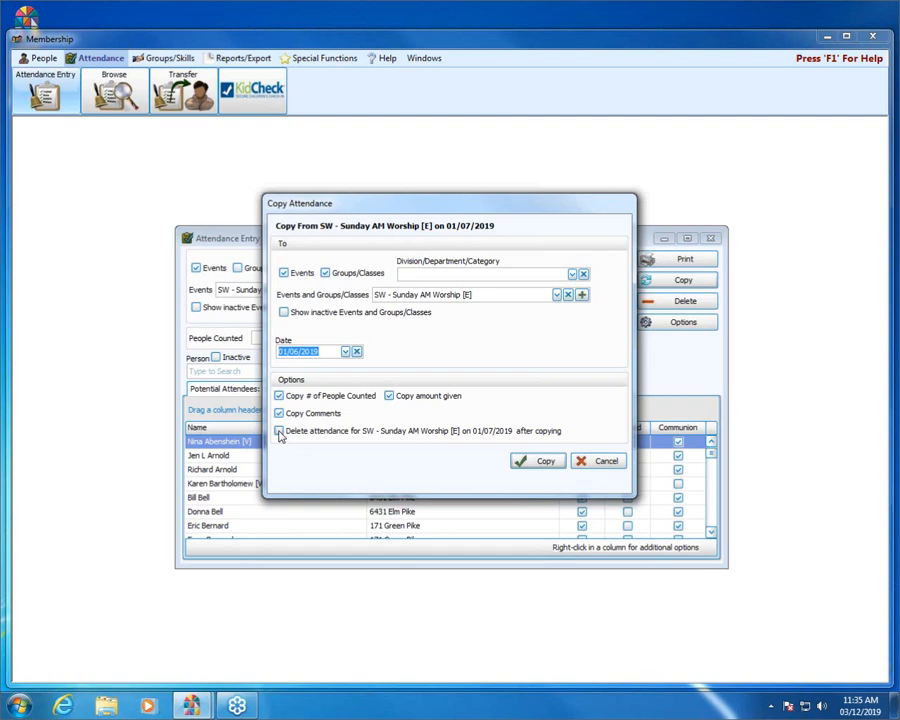
click(280, 433)
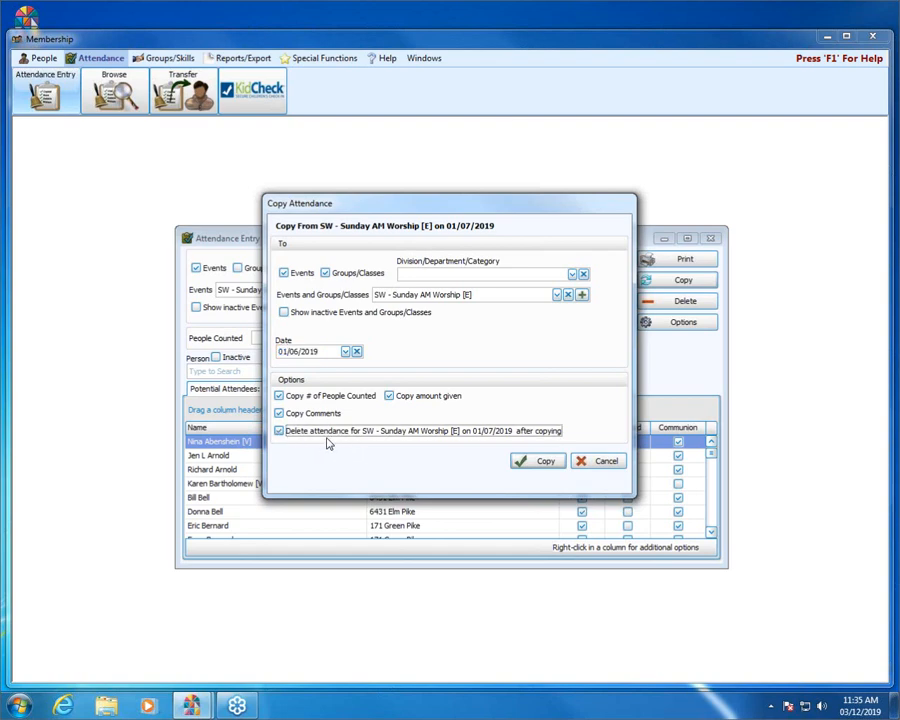
click(546, 462)
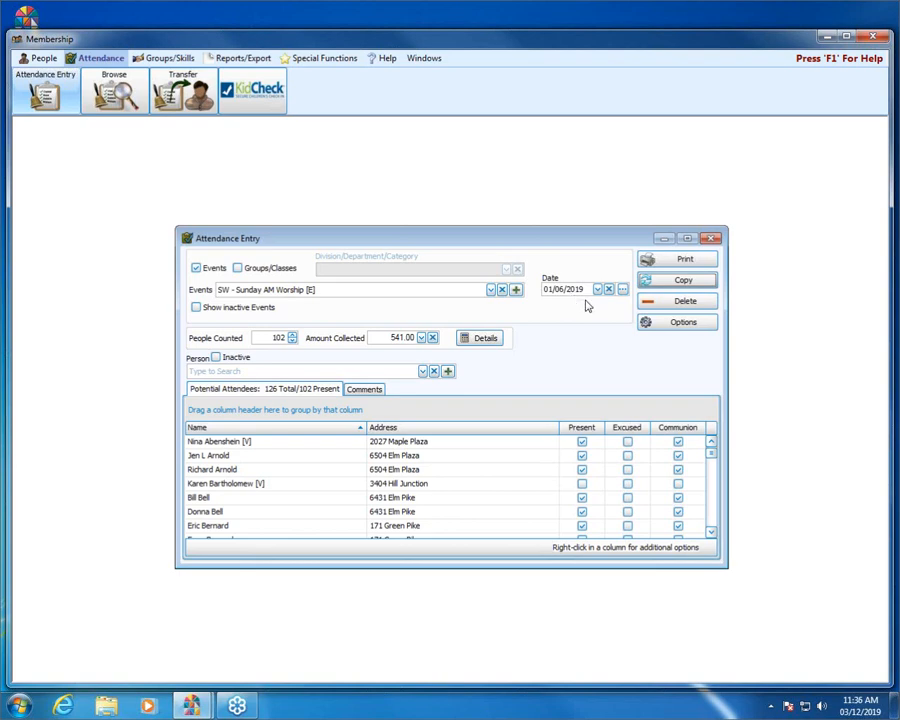
Load the Sunday AM Worship attendance for 02/24/2019 from the previous dates and delete all of it
click(622, 290)
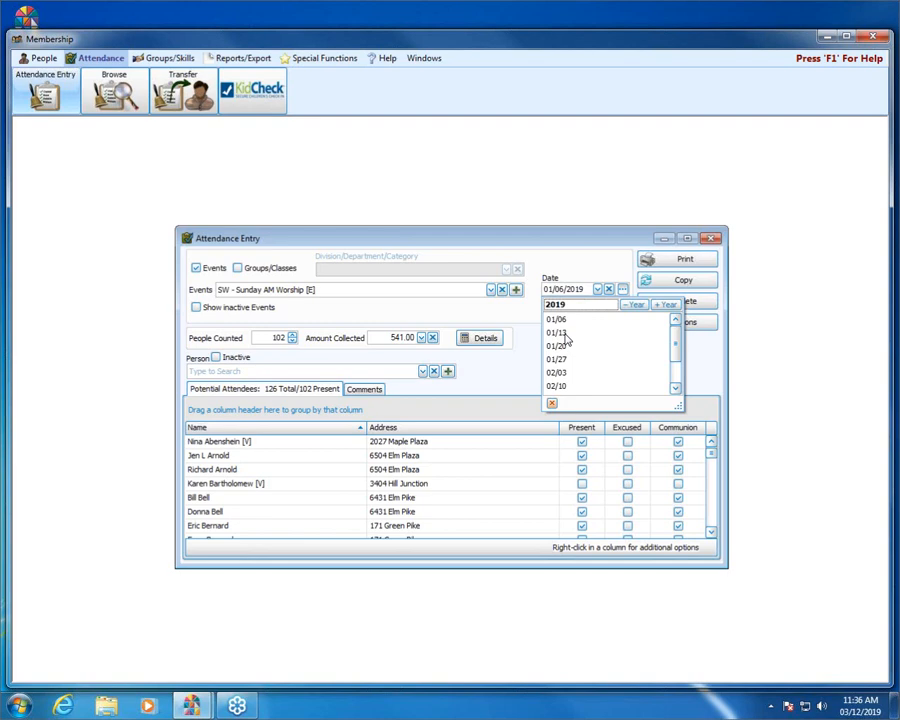
click(567, 253)
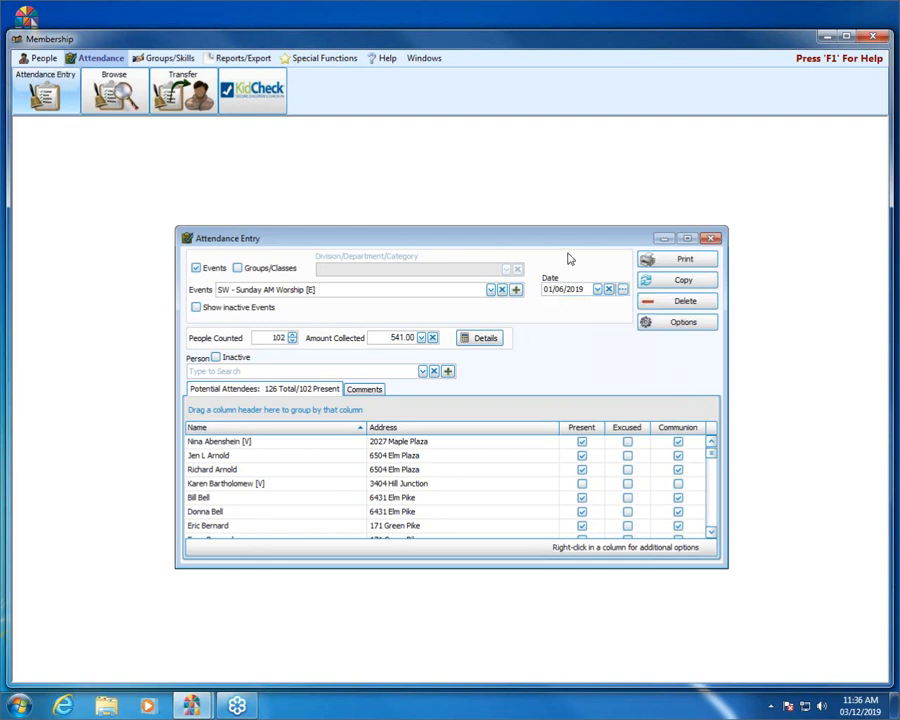
click(622, 289)
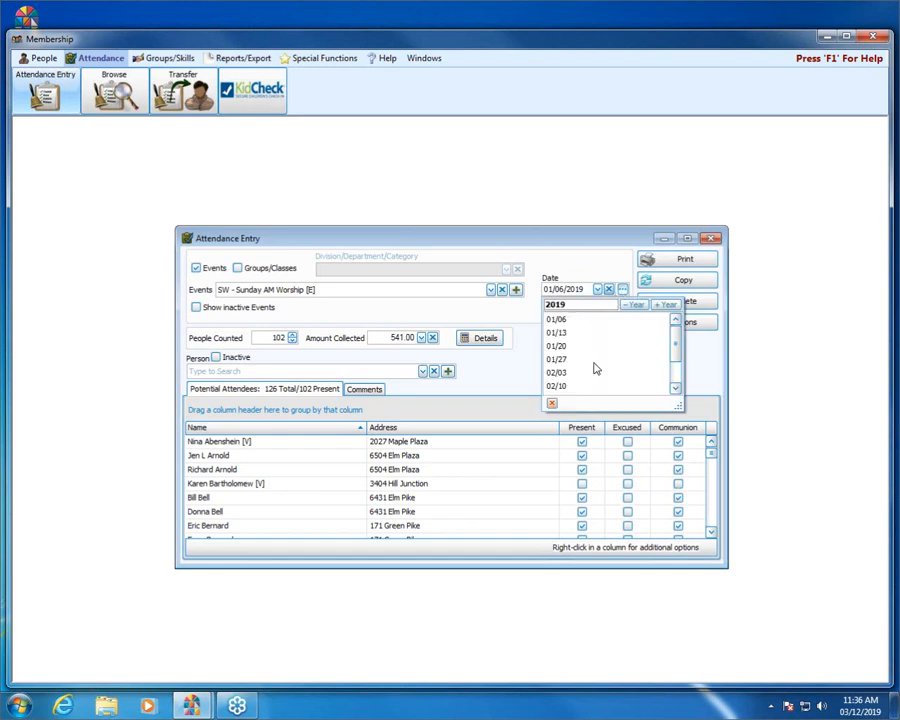
double_click(677, 385)
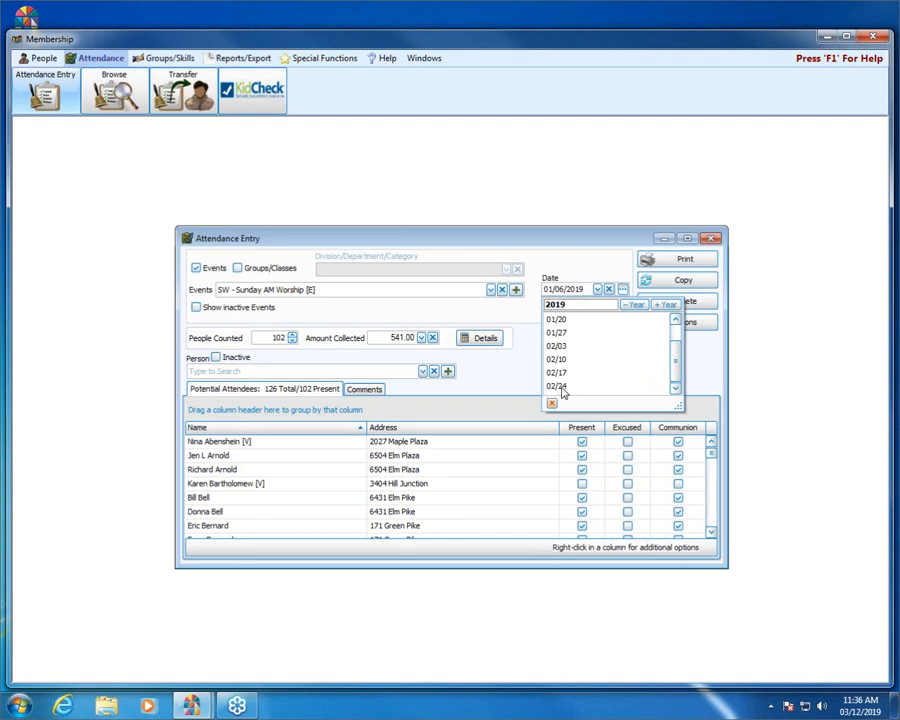
click(560, 390)
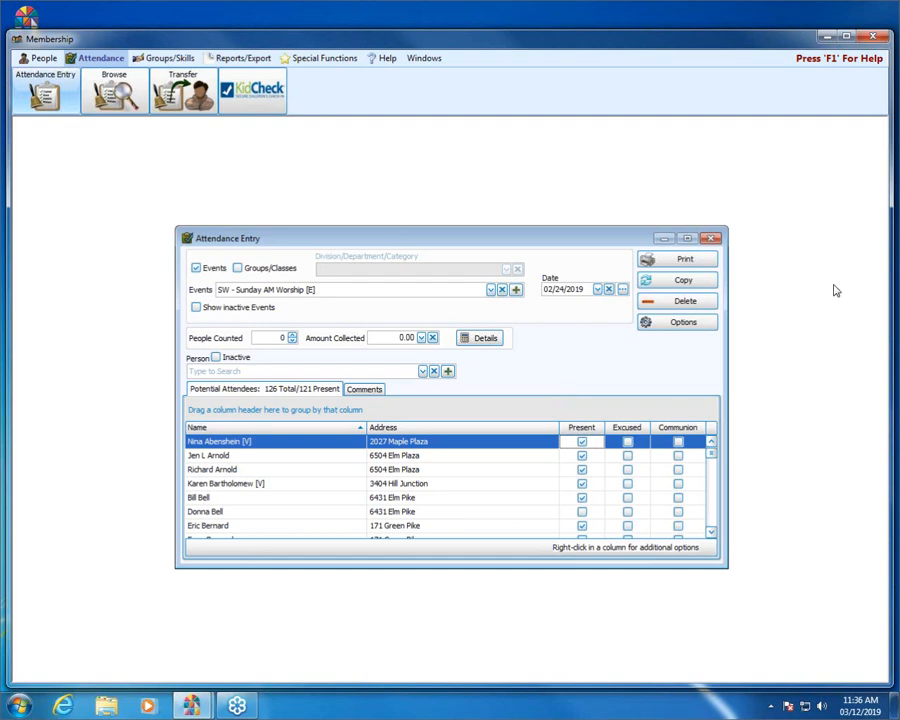
click(686, 304)
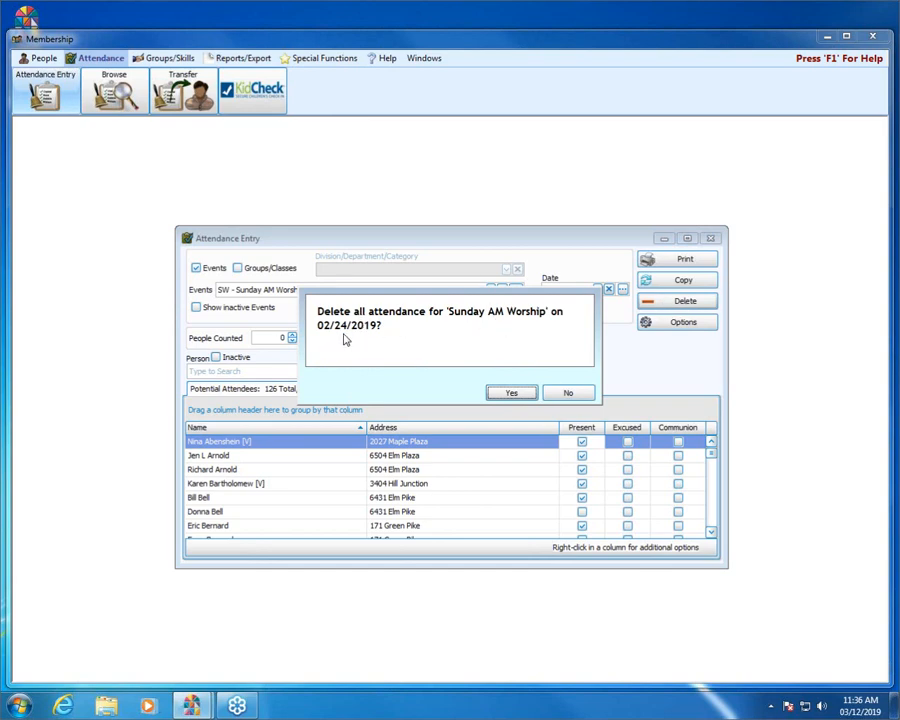
click(510, 395)
Check the event's previous dates and the February 2019 calendar for the deleted 02/24 attendance
click(622, 289)
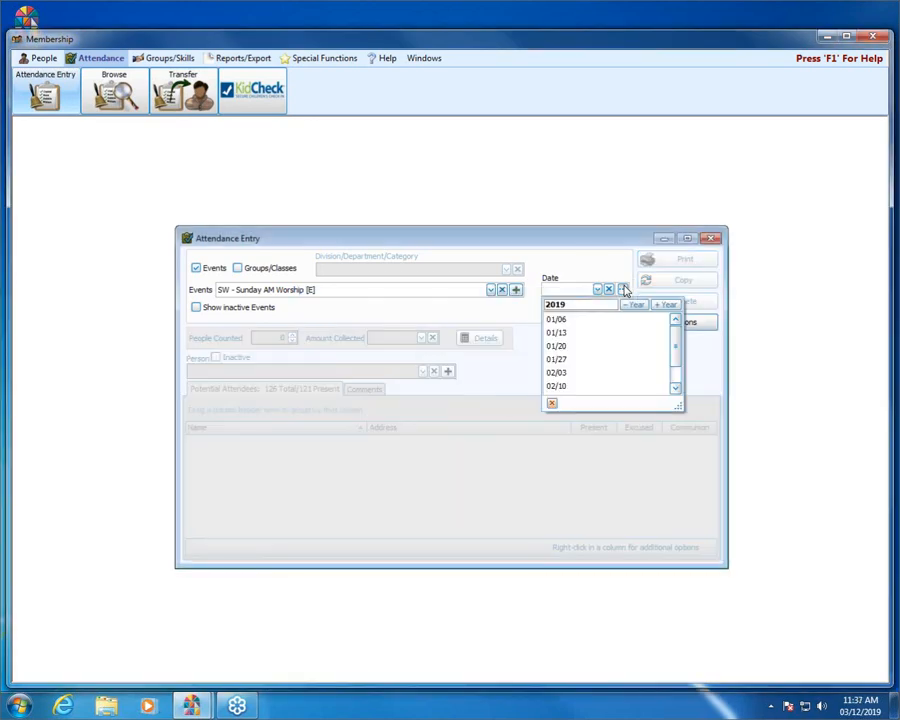
drag(675, 361, 678, 372)
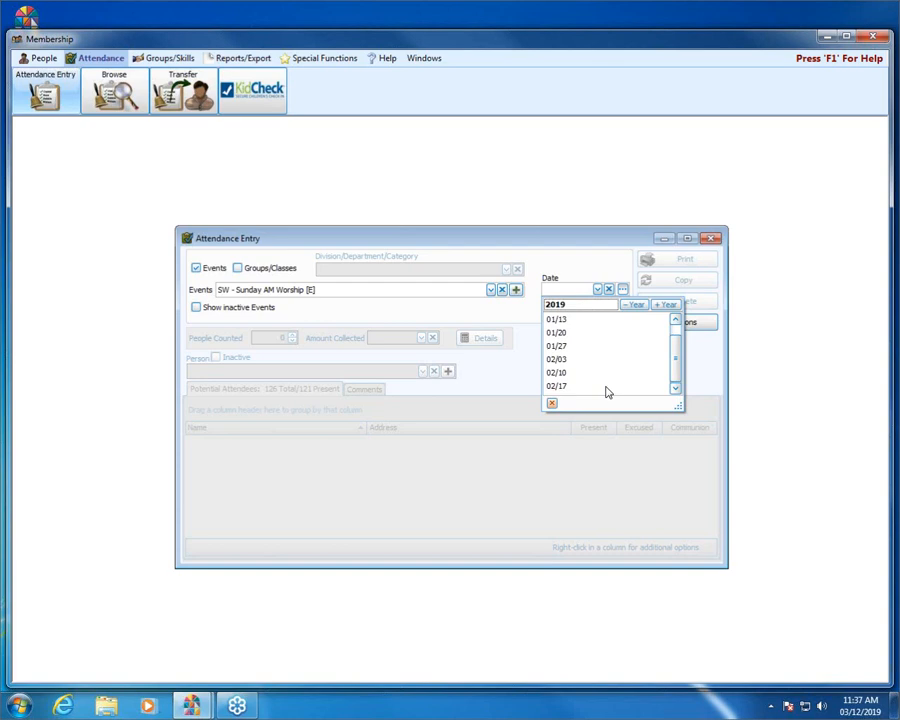
click(597, 266)
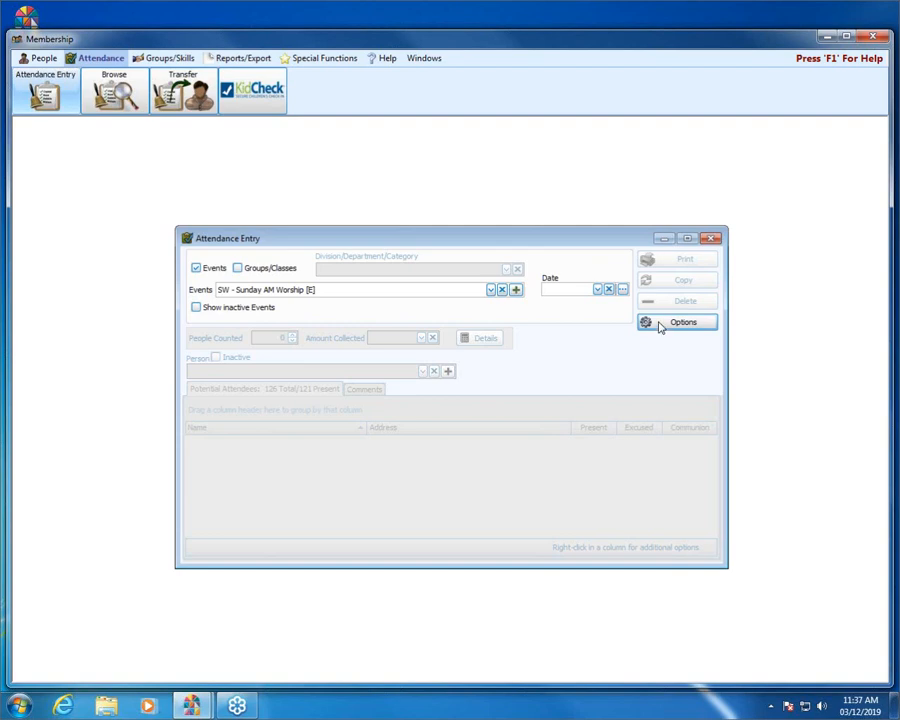
click(597, 289)
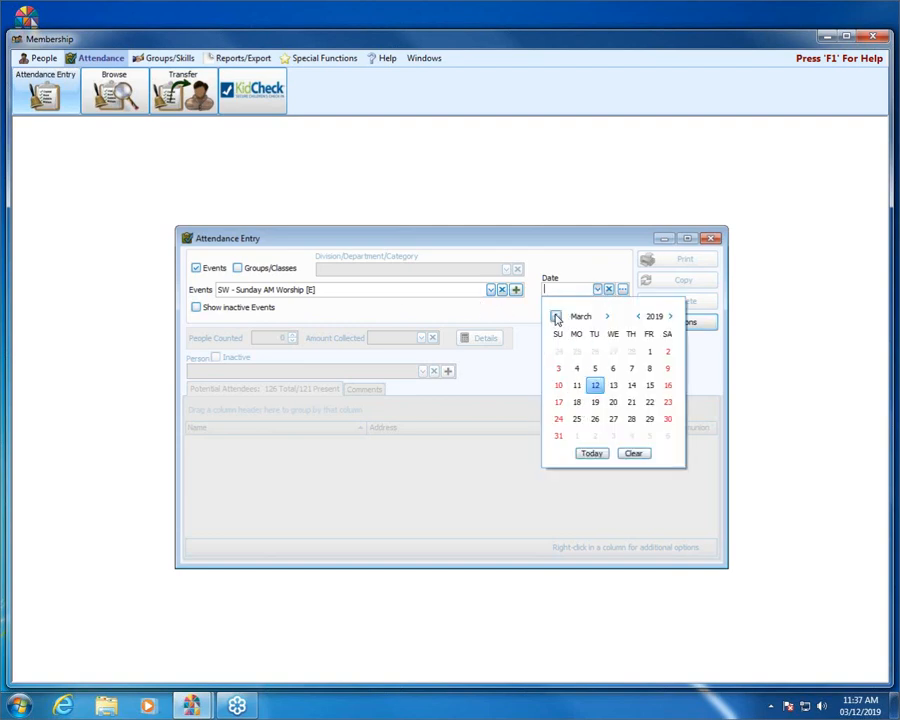
click(556, 316)
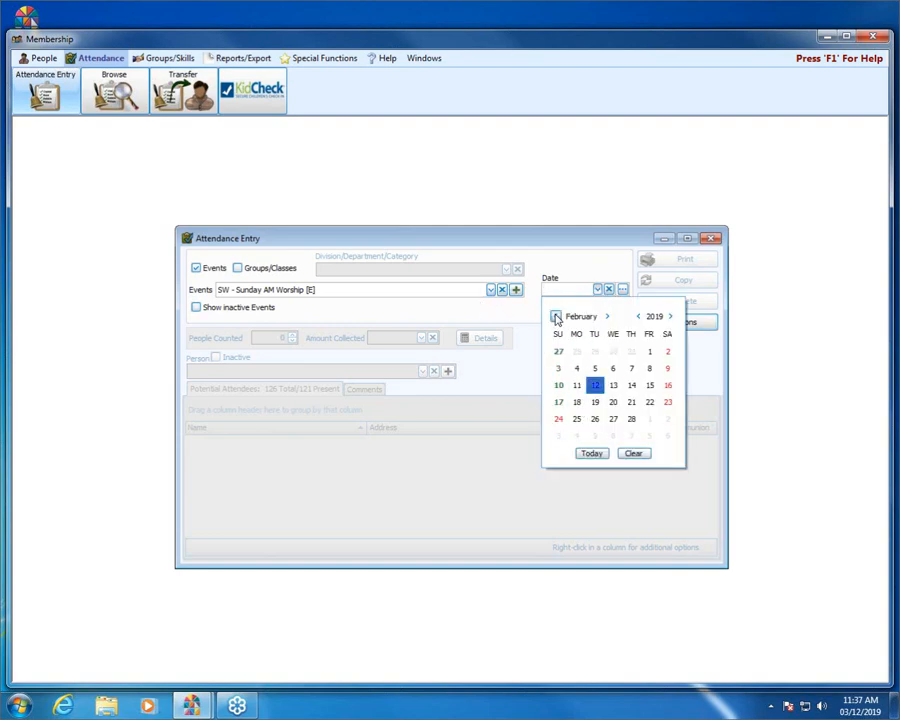
Load the Sunday AM Worship attendance for 02/17/2019 and view its report, directory and export options
click(558, 403)
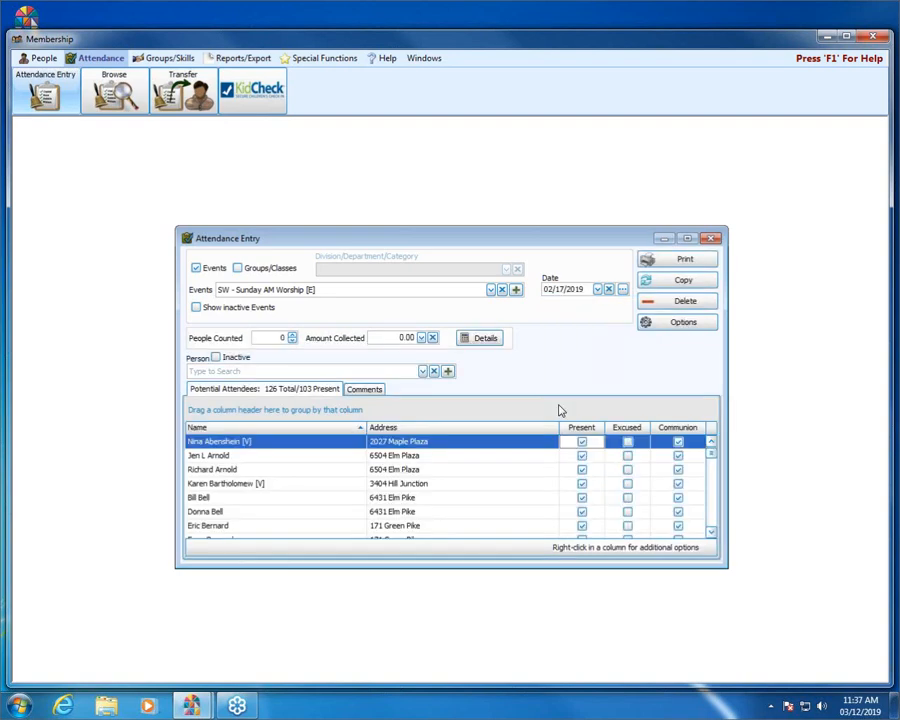
click(681, 262)
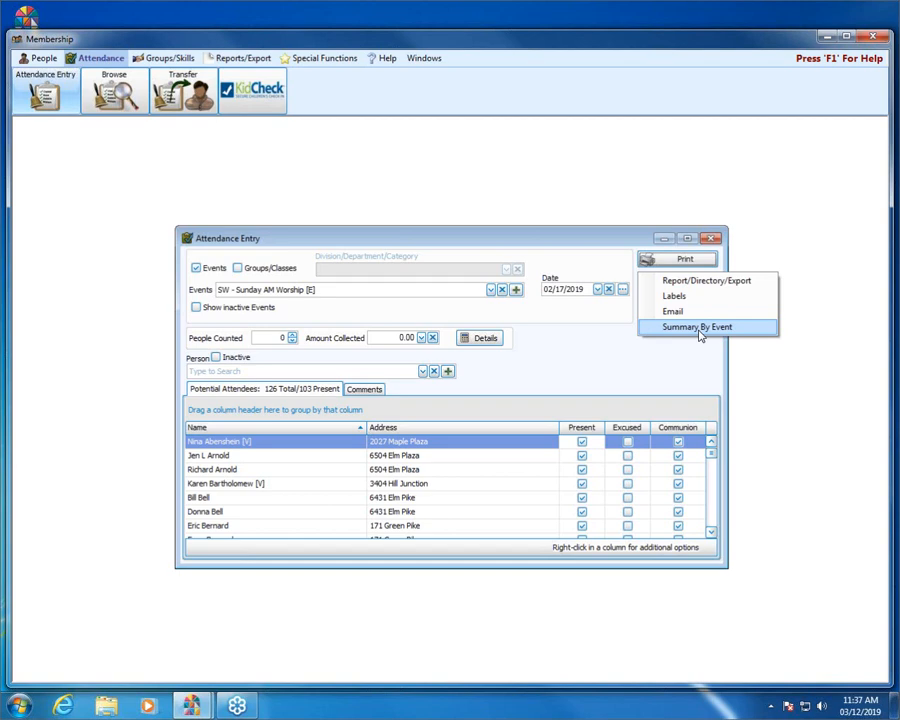
click(695, 284)
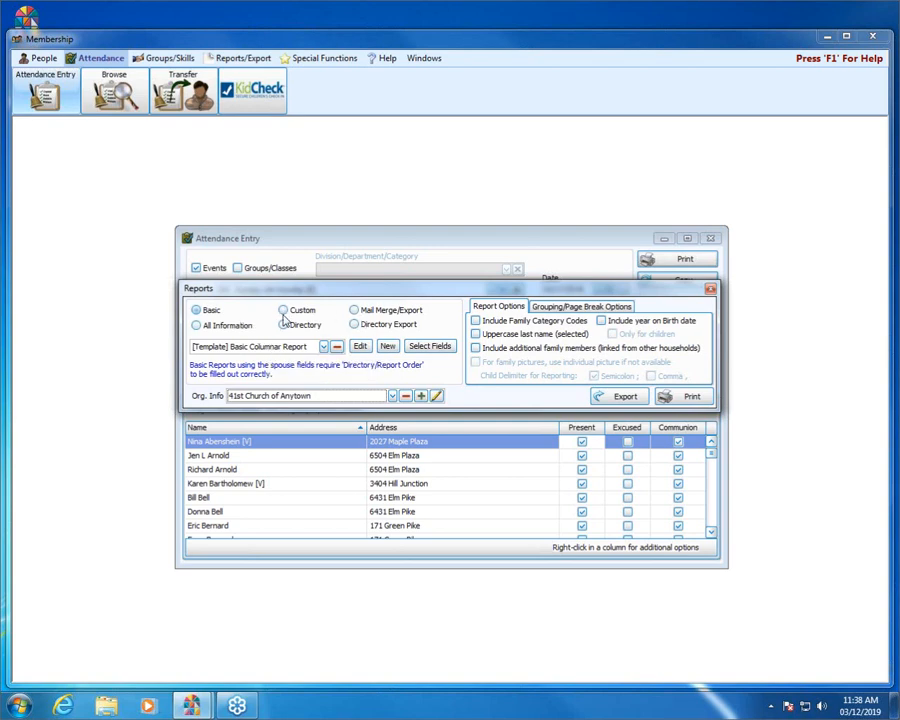
click(711, 291)
View the mailing label options and the email settings for the 02/17/2019 attendance, closing each without printing or sending
click(704, 259)
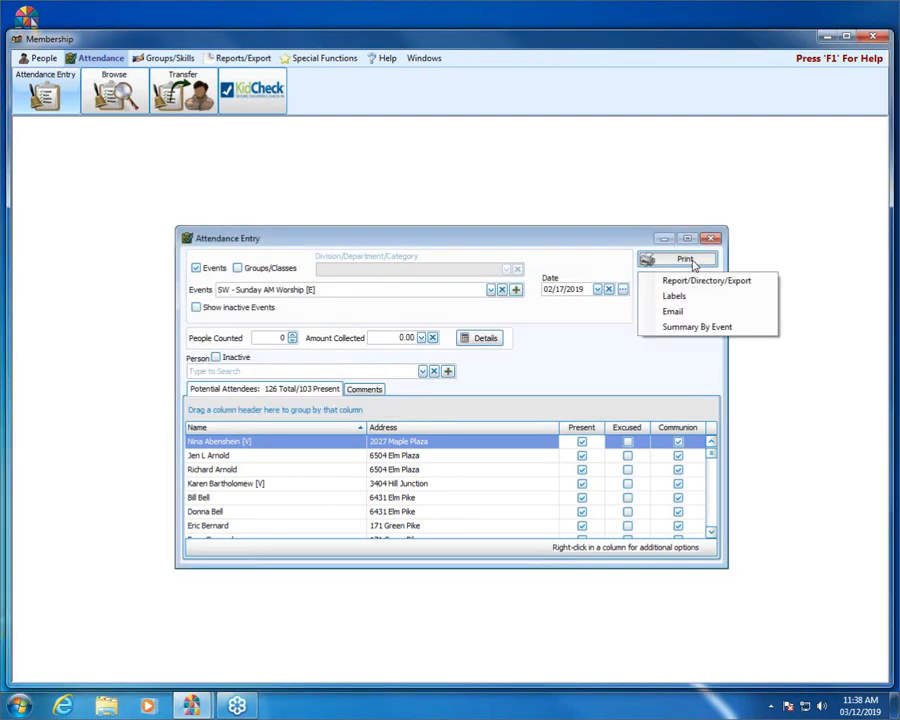
click(686, 297)
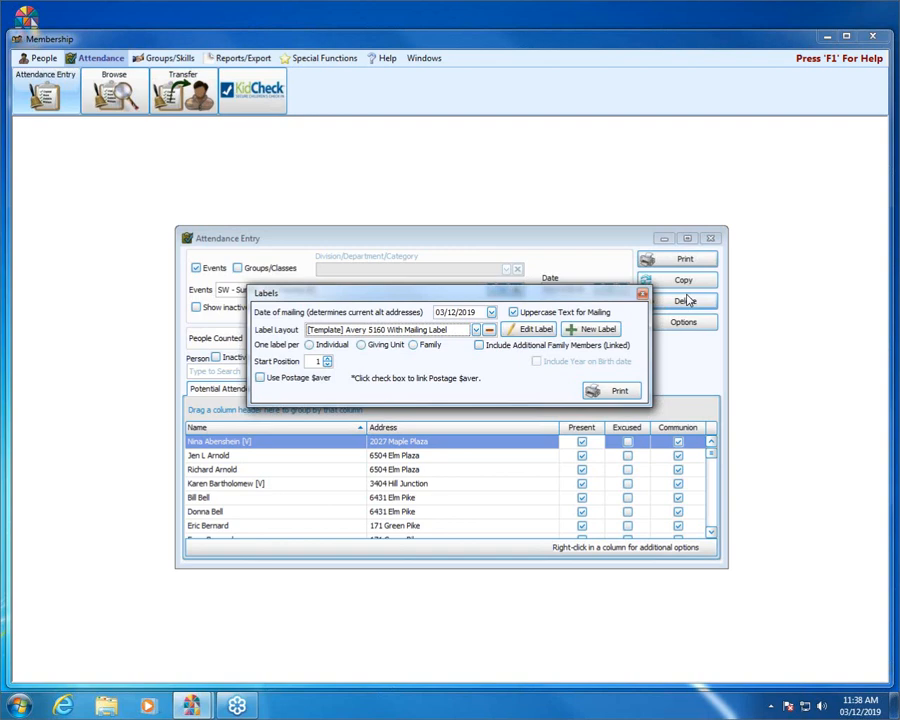
click(642, 294)
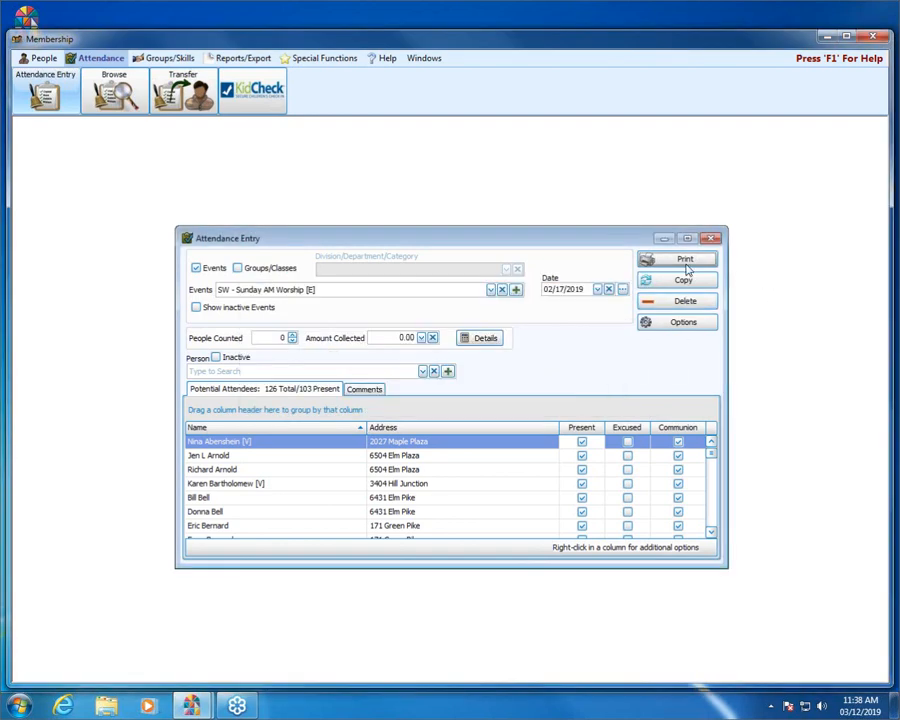
click(685, 262)
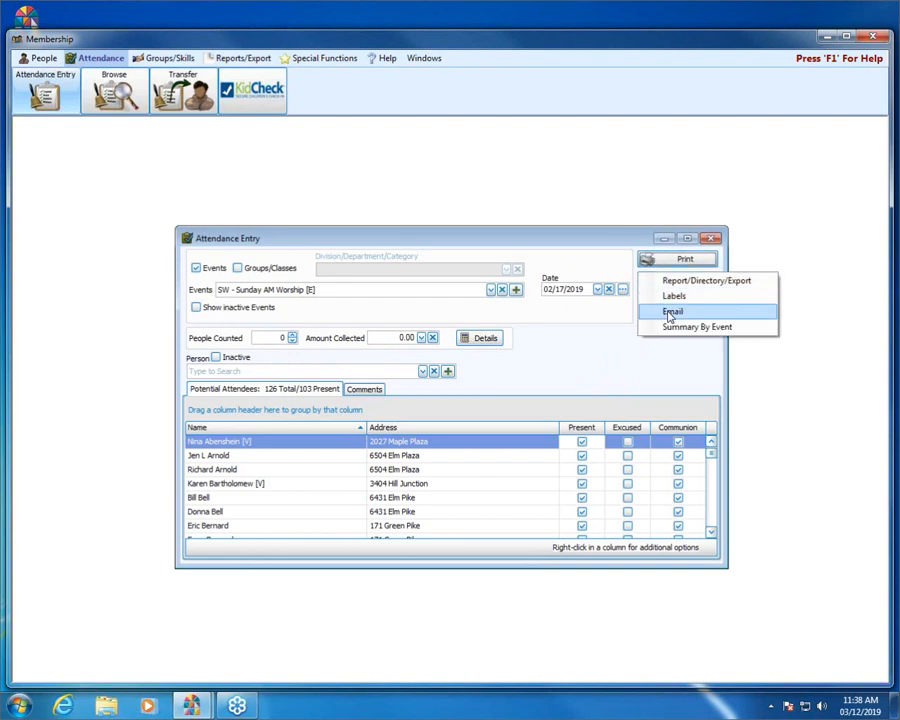
click(670, 313)
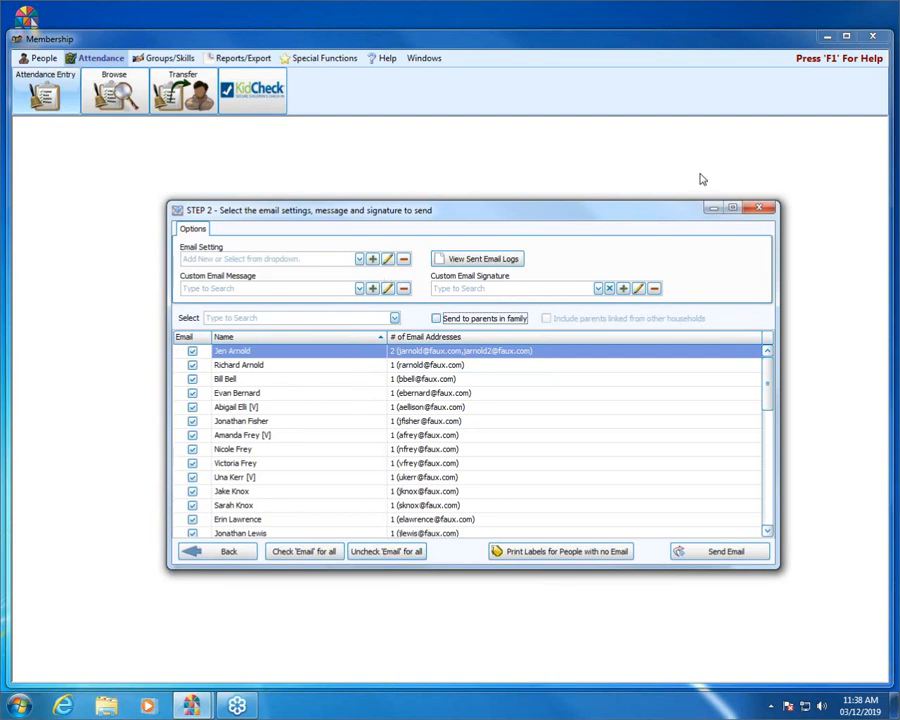
click(759, 210)
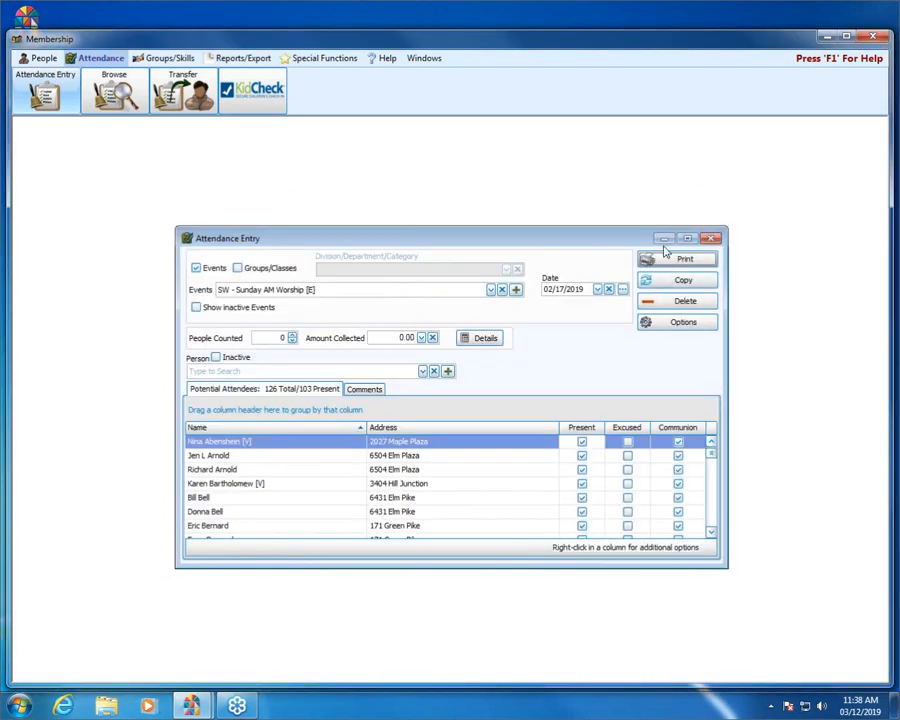
Preview the per-meeting attendance summary for Sunday AM Worship on 02/17/2019 and close the report and attendance entry
click(679, 261)
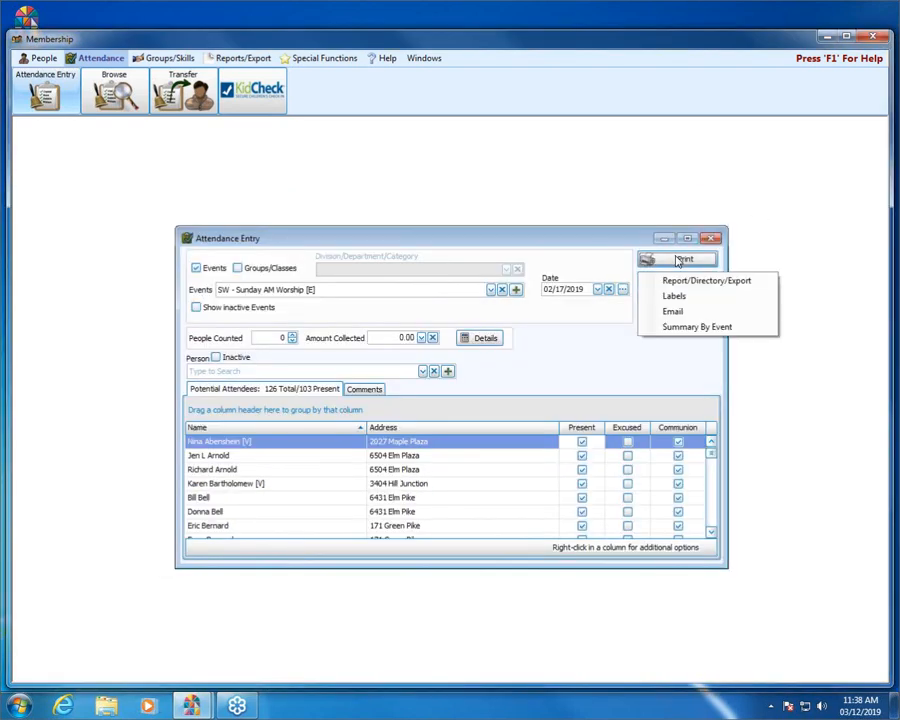
click(685, 328)
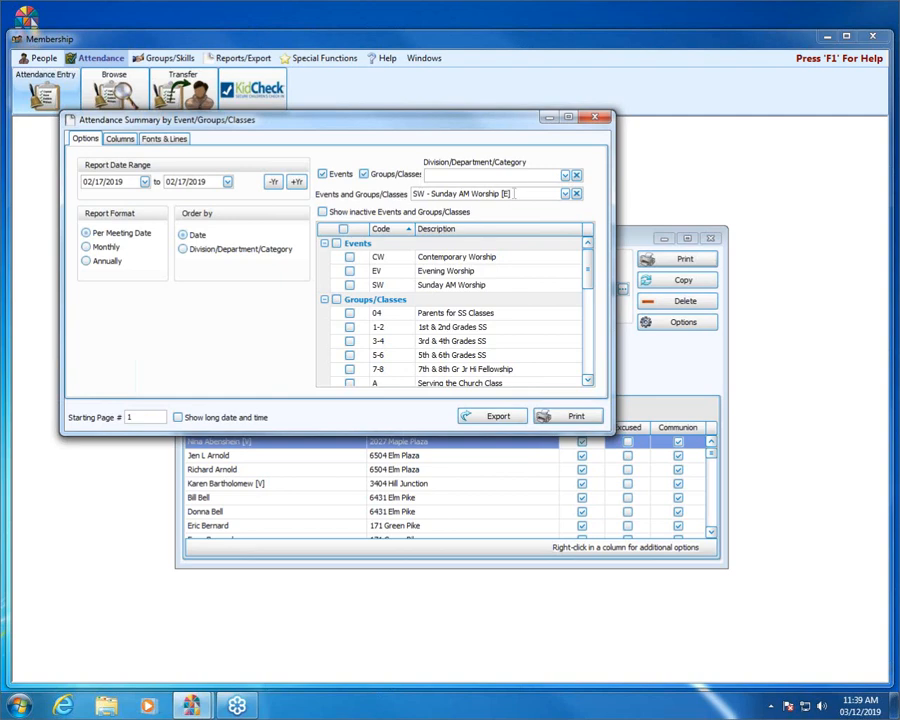
click(578, 417)
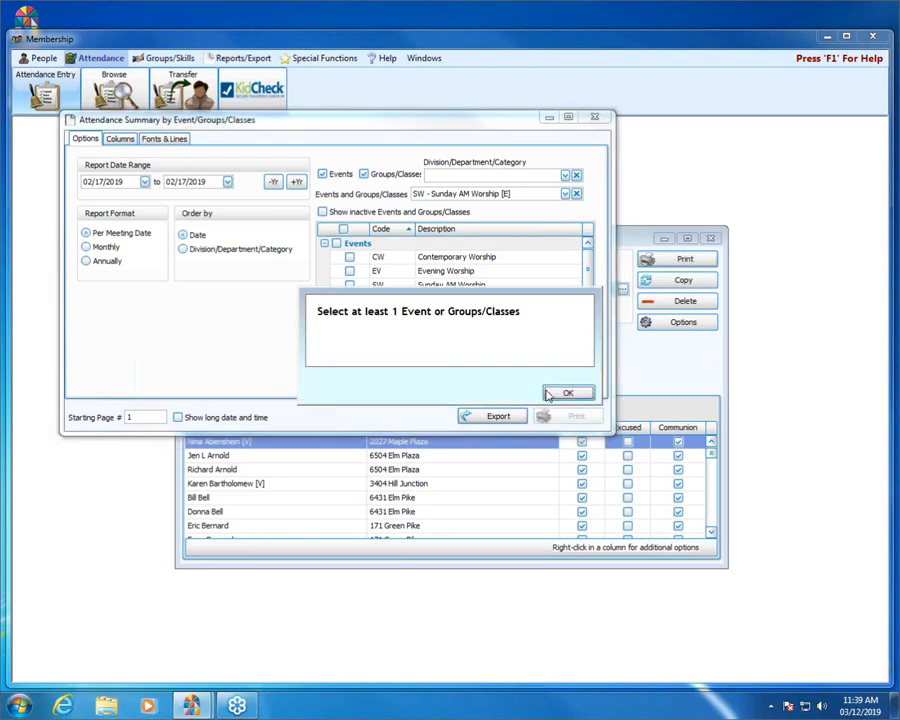
click(567, 390)
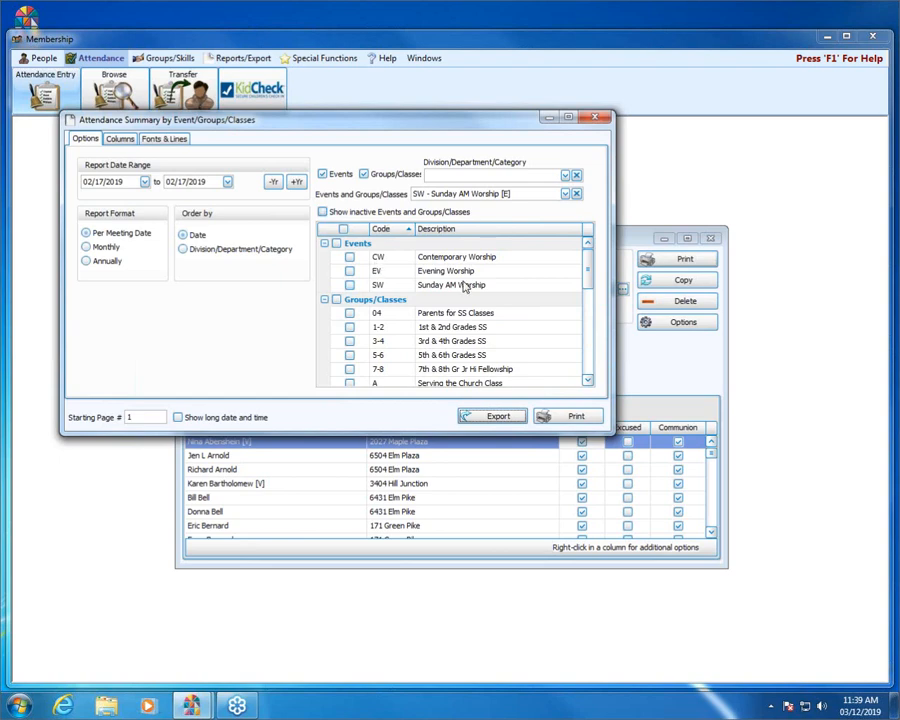
click(349, 285)
click(575, 418)
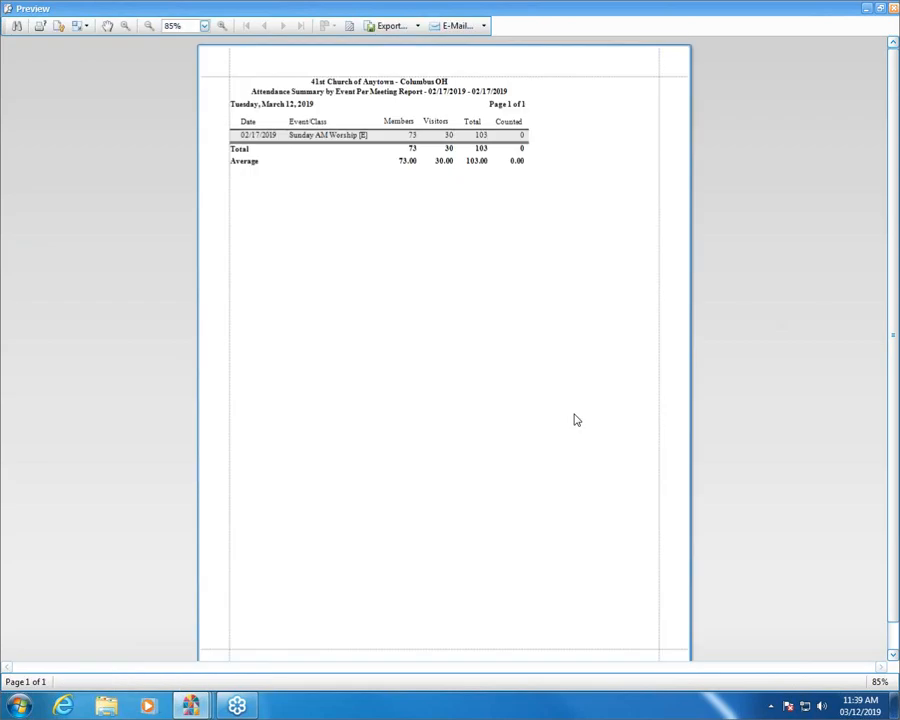
click(894, 9)
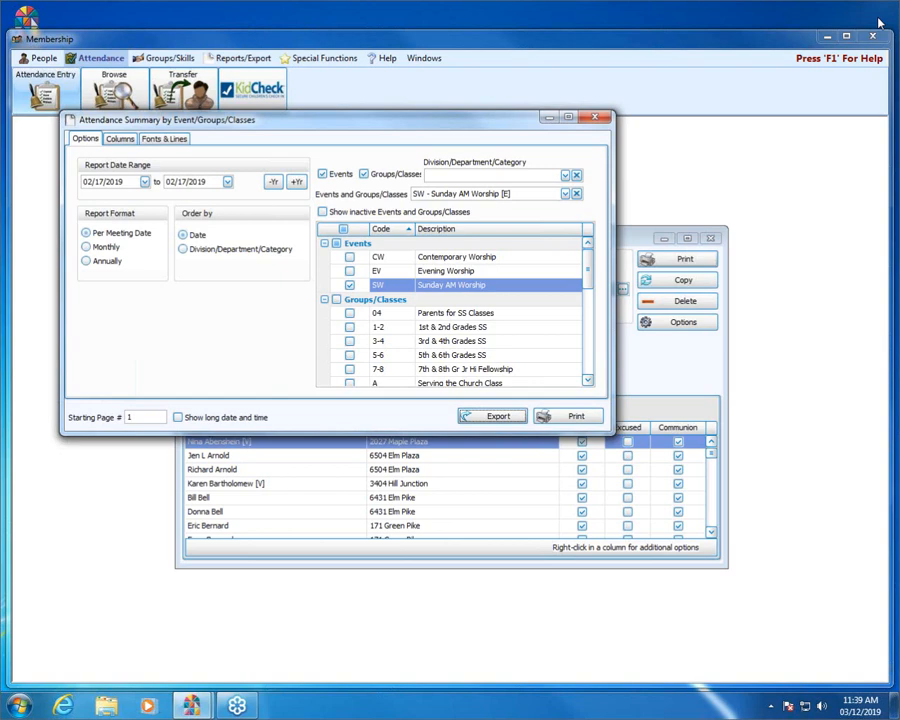
click(593, 119)
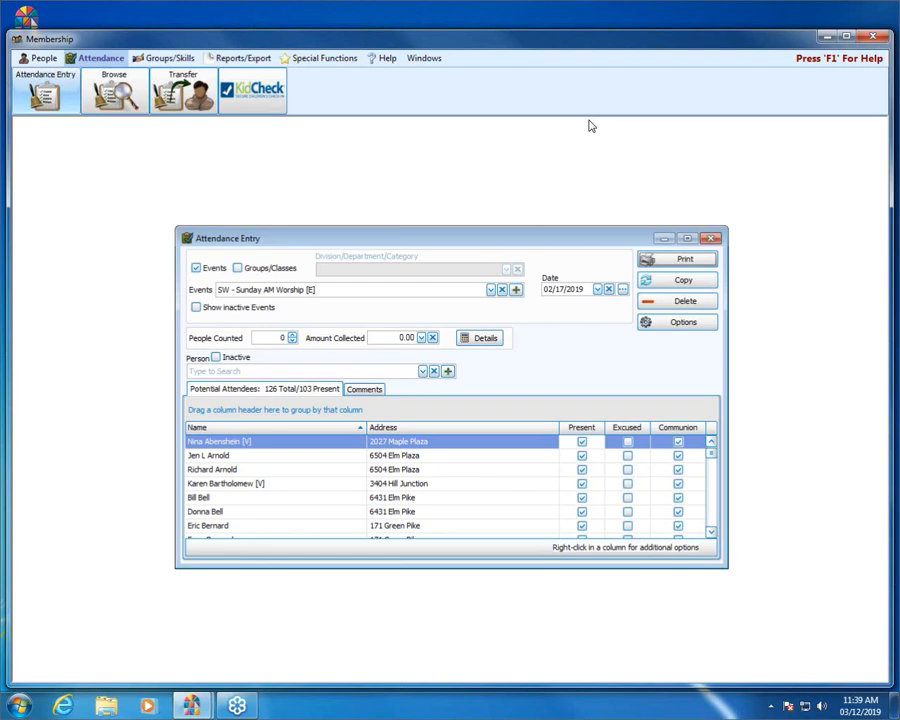
click(712, 239)
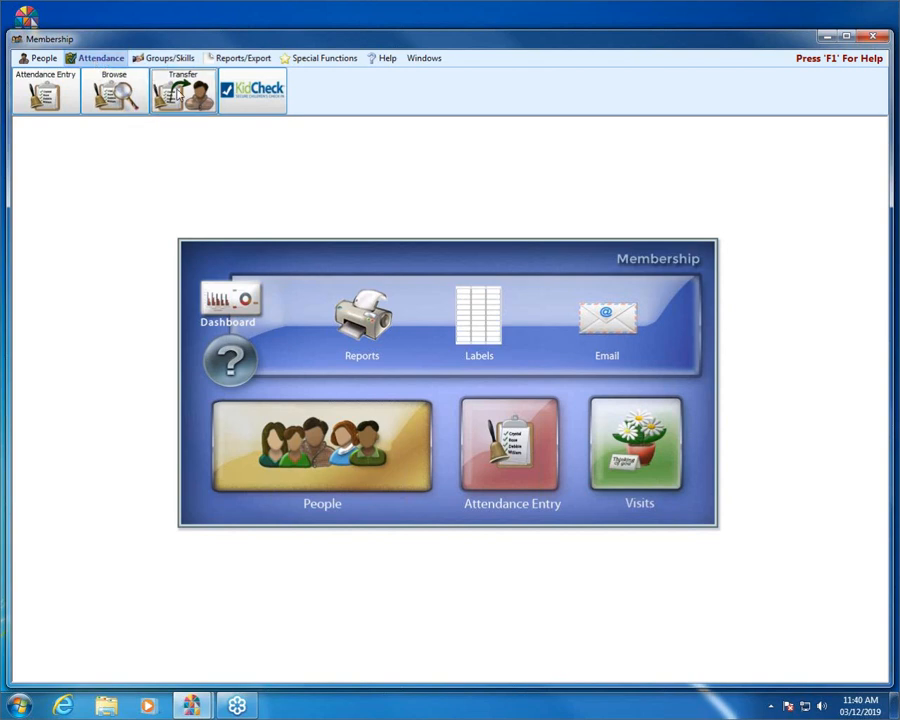
Open the attendance transfer and choose the attendee to transfer from and the family member to transfer to
click(176, 93)
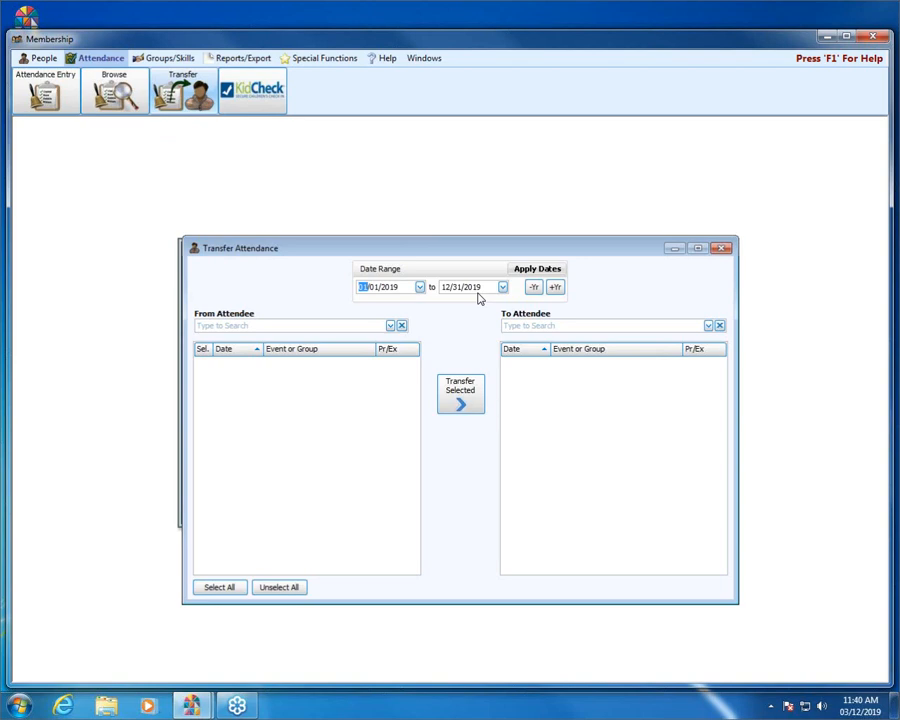
click(256, 326)
text(eric)
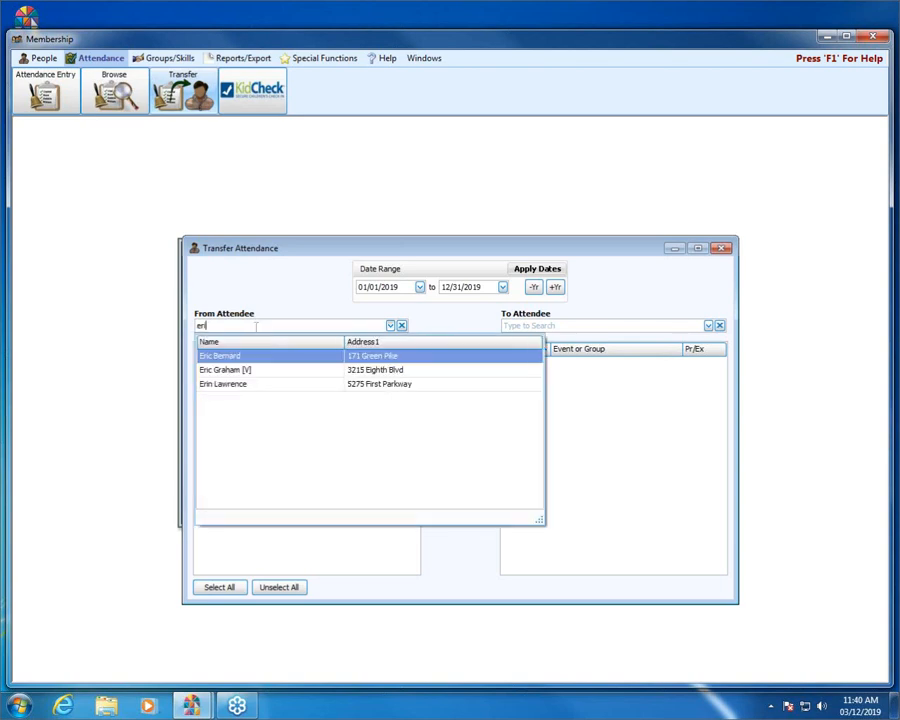
click(261, 359)
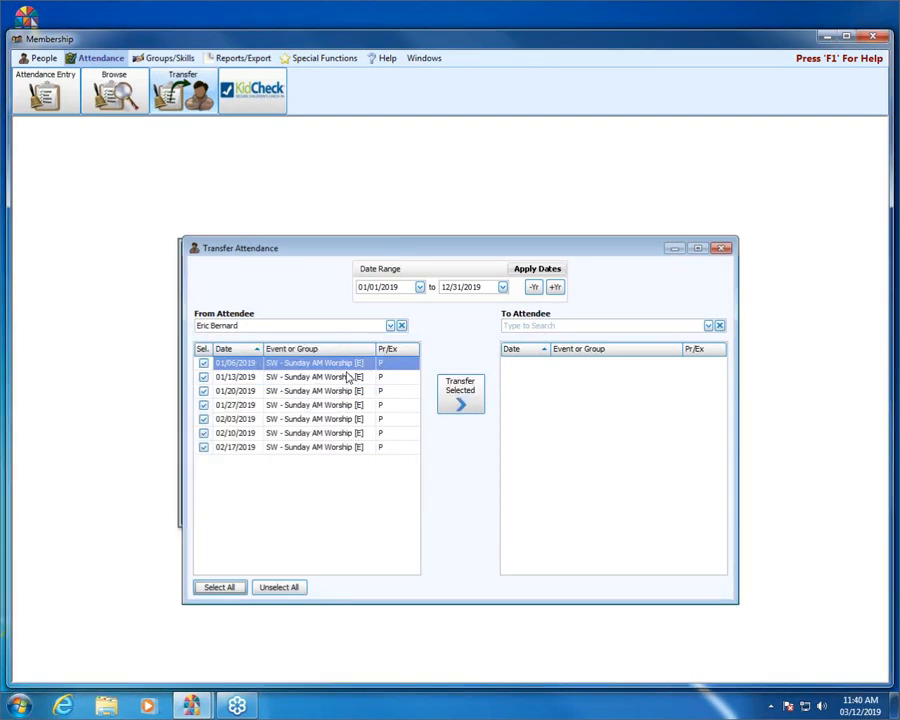
click(537, 325)
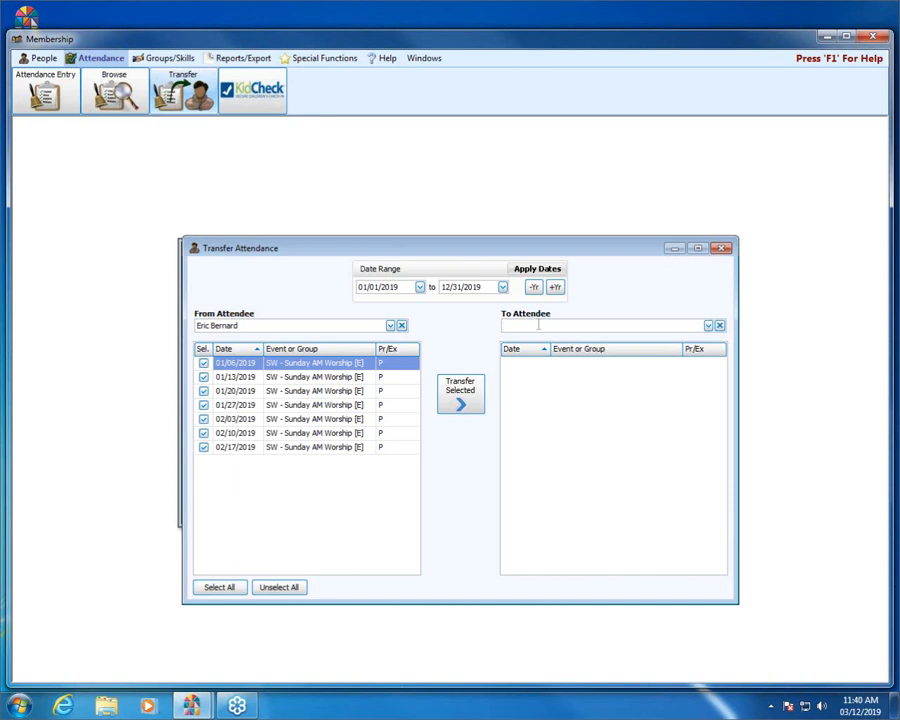
text(evan)
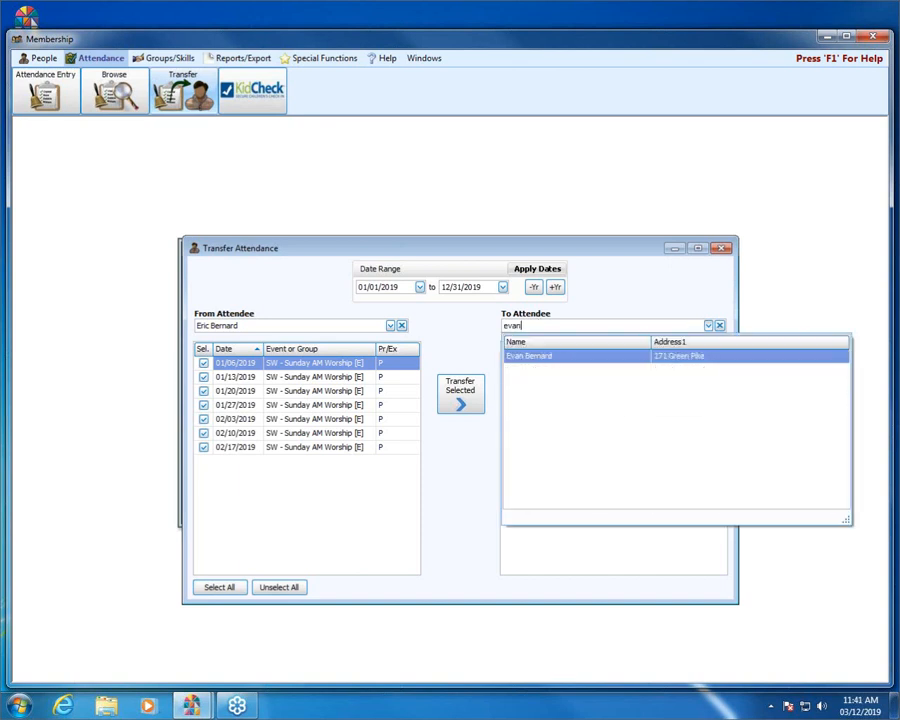
click(546, 357)
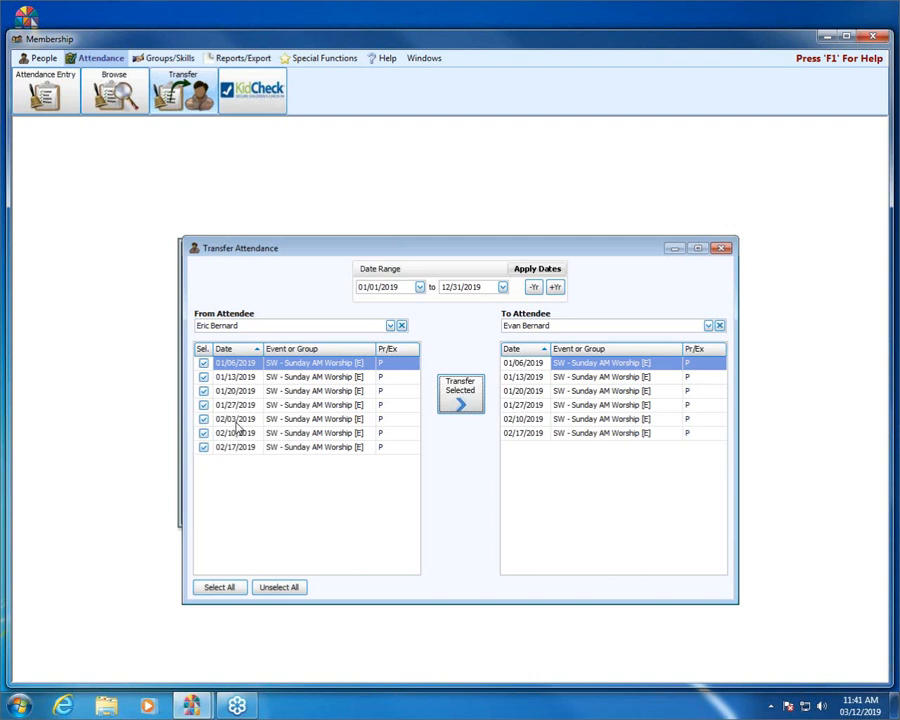
Unselect all of the source attendee's attendance records and try to select only the 02/03/2019 one
click(236, 421)
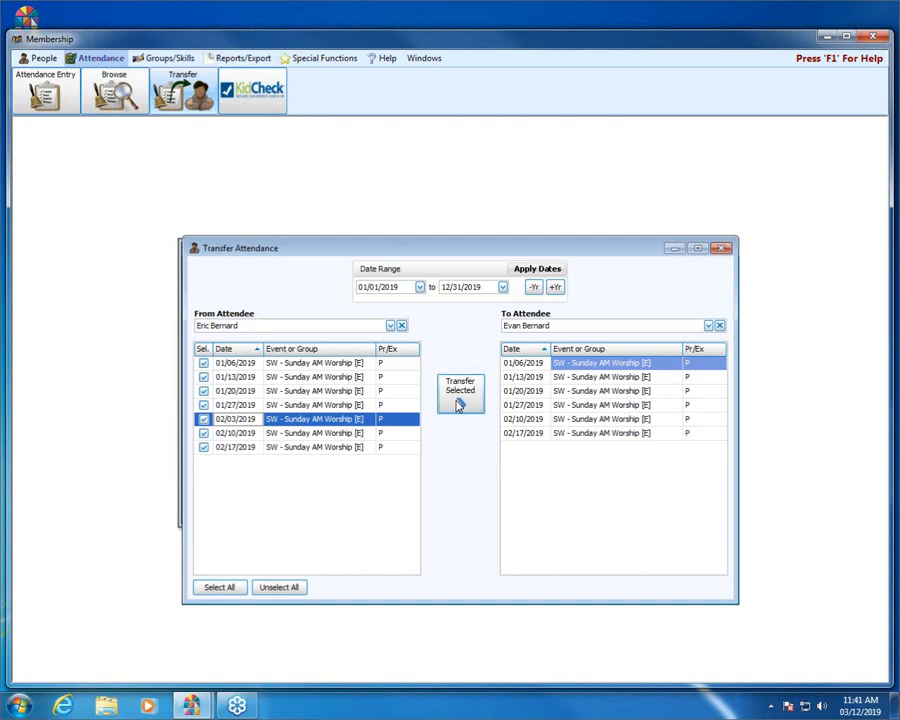
click(277, 588)
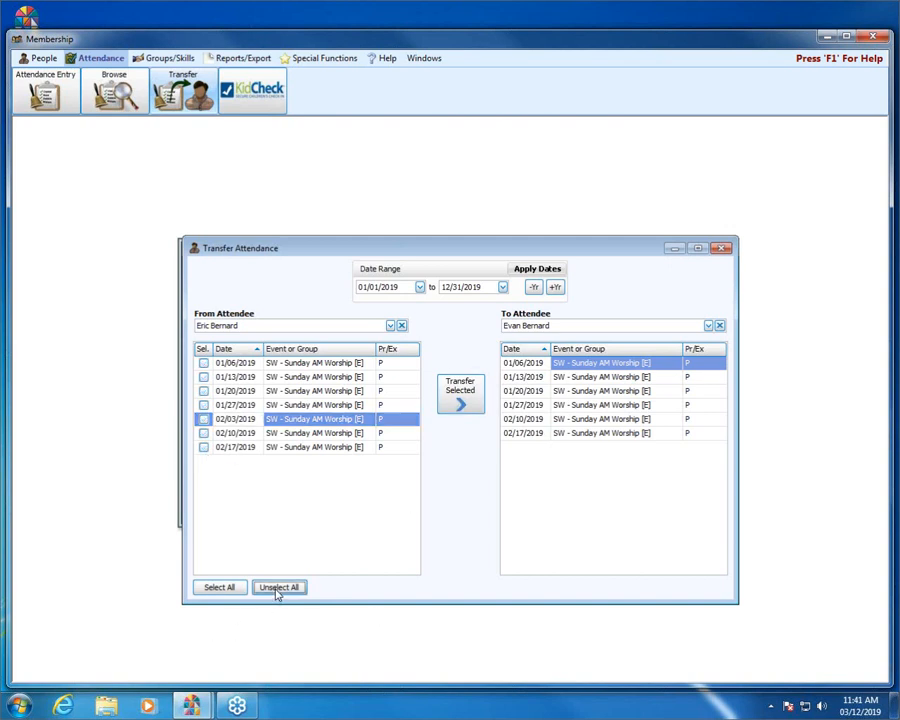
click(204, 421)
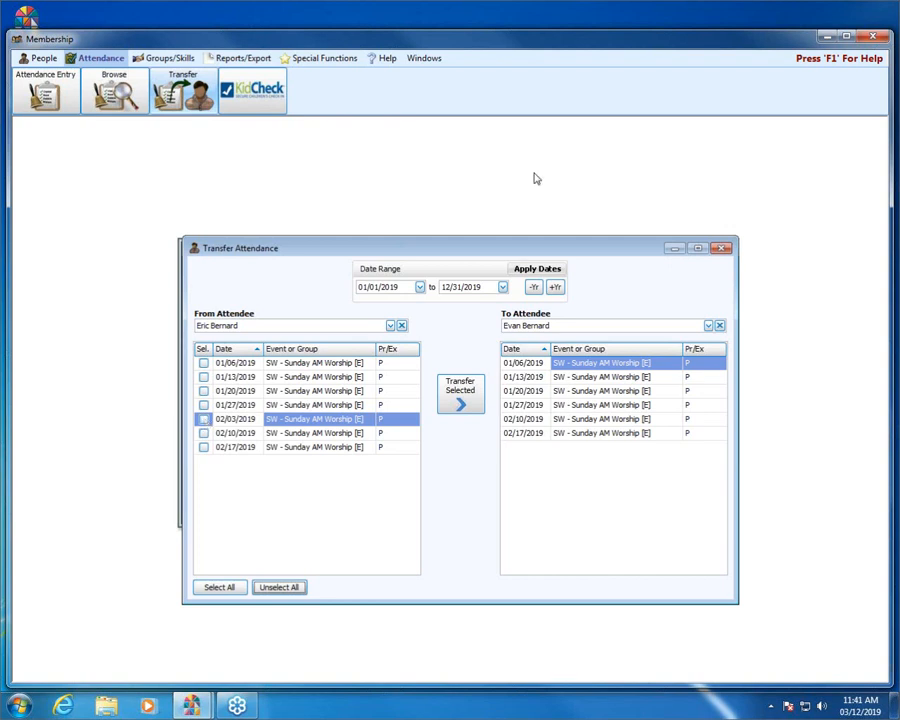
Limit the transfer's date range to 02/03/2019 through 02/03/2019 and apply the dates
click(420, 288)
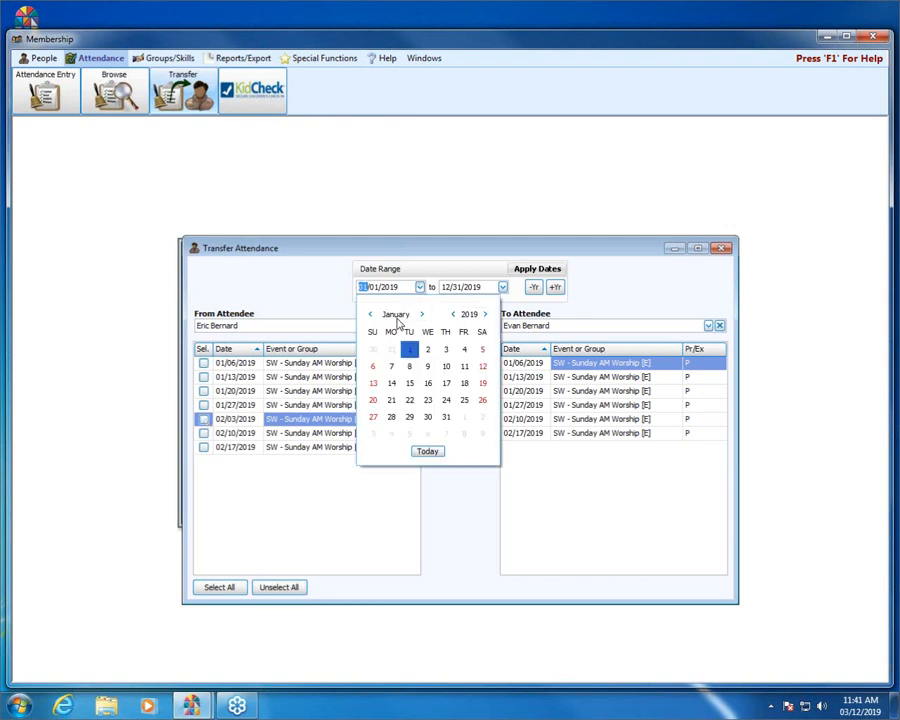
click(421, 315)
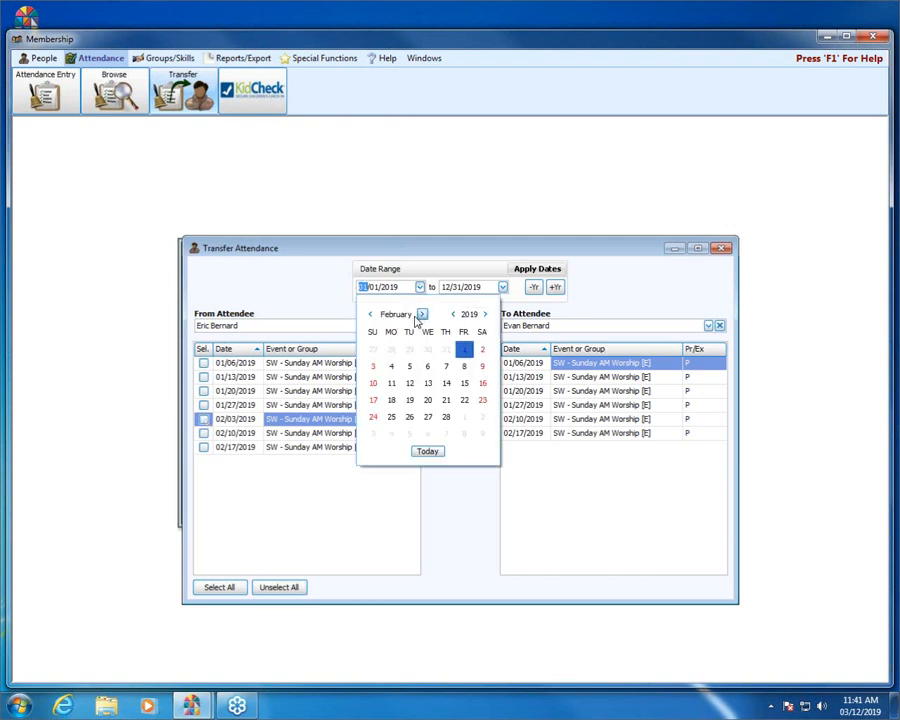
click(373, 364)
click(502, 287)
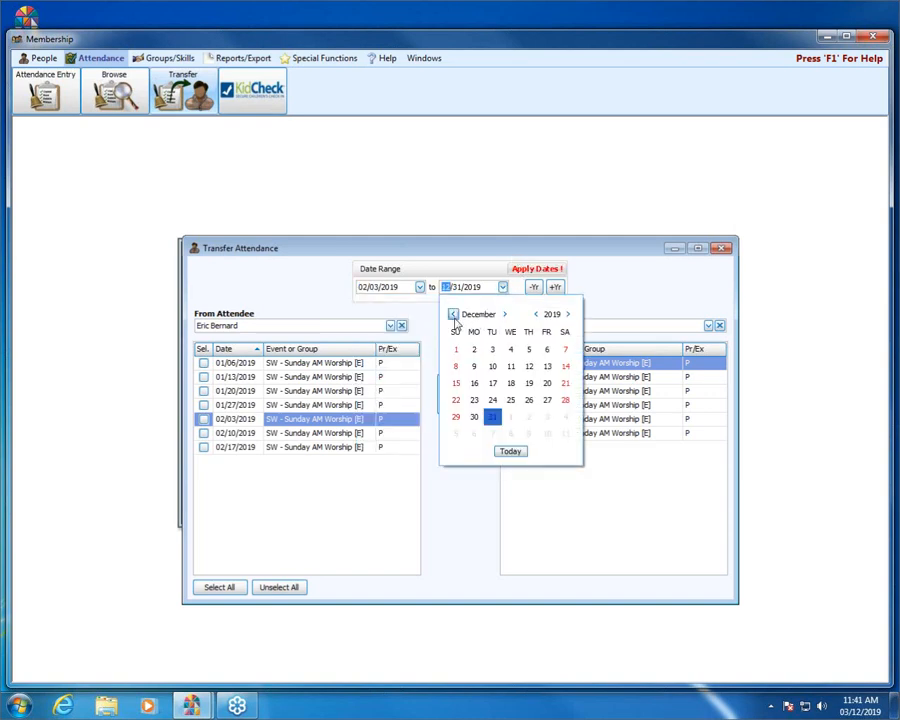
click(453, 315)
click(453, 315)
click(453, 315)
click(453, 315)
click(453, 315)
click(453, 315)
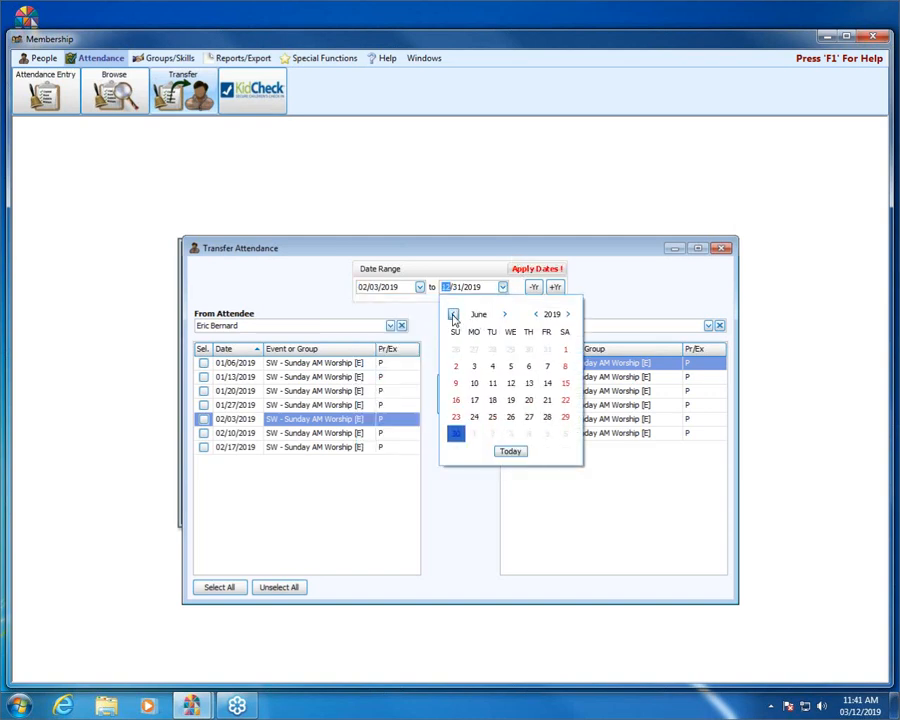
click(453, 315)
click(453, 315)
click(453, 315)
click(453, 315)
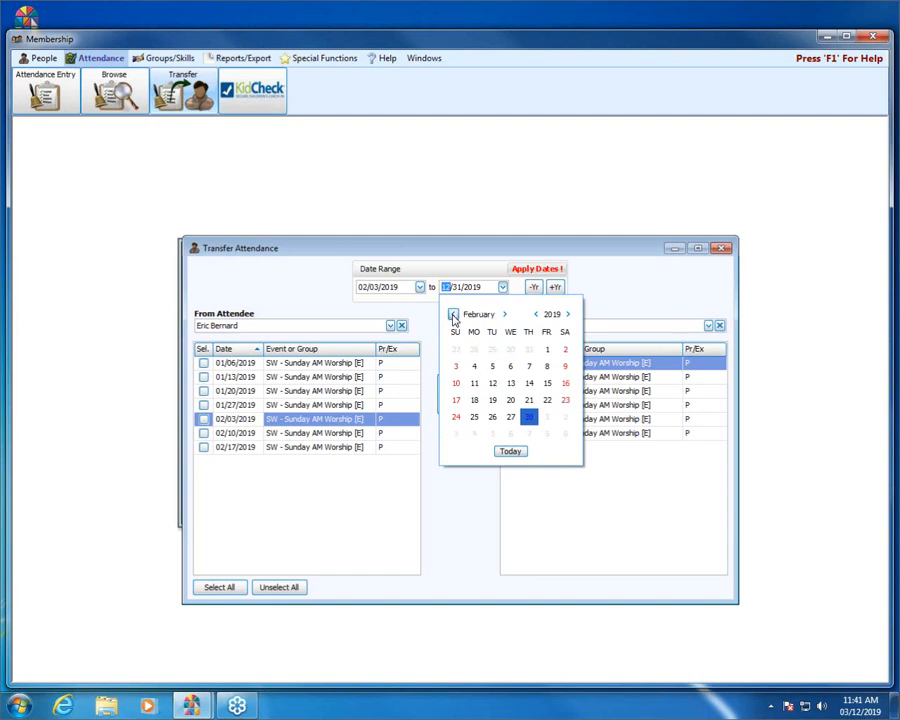
click(456, 368)
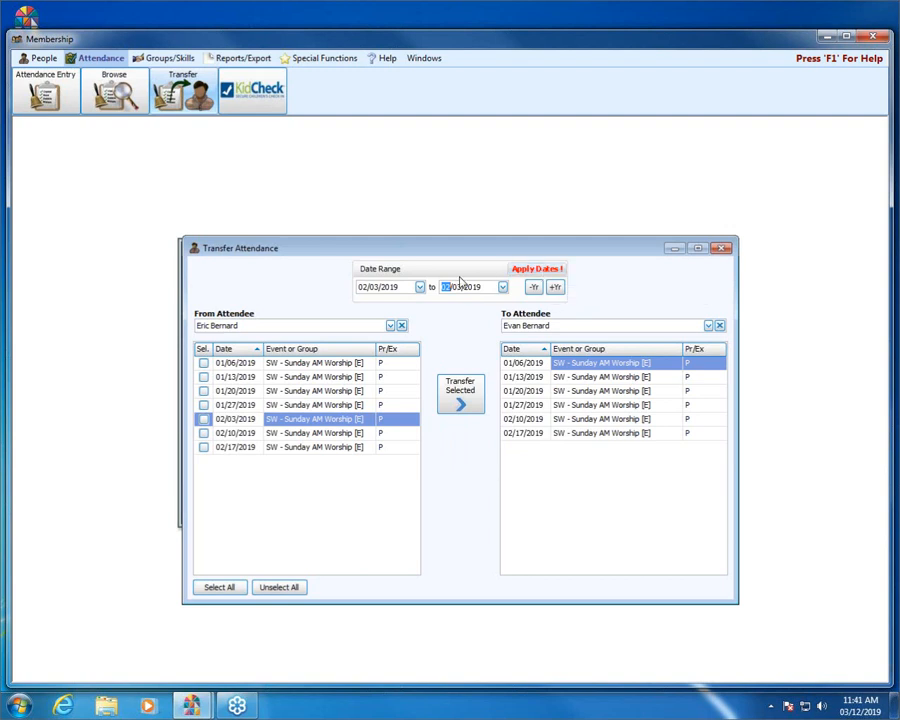
click(531, 274)
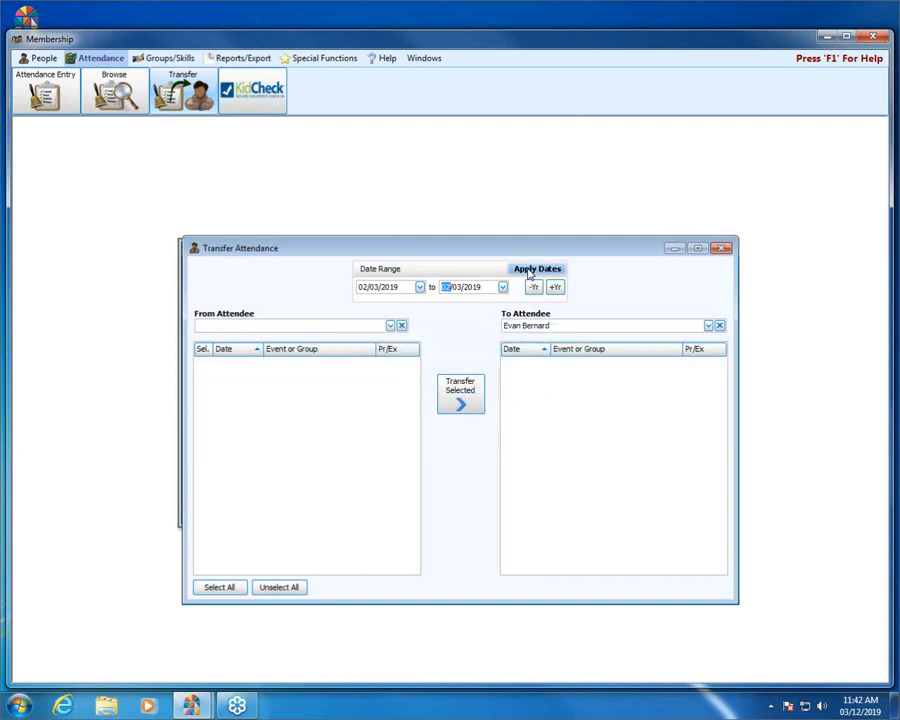
click(203, 325)
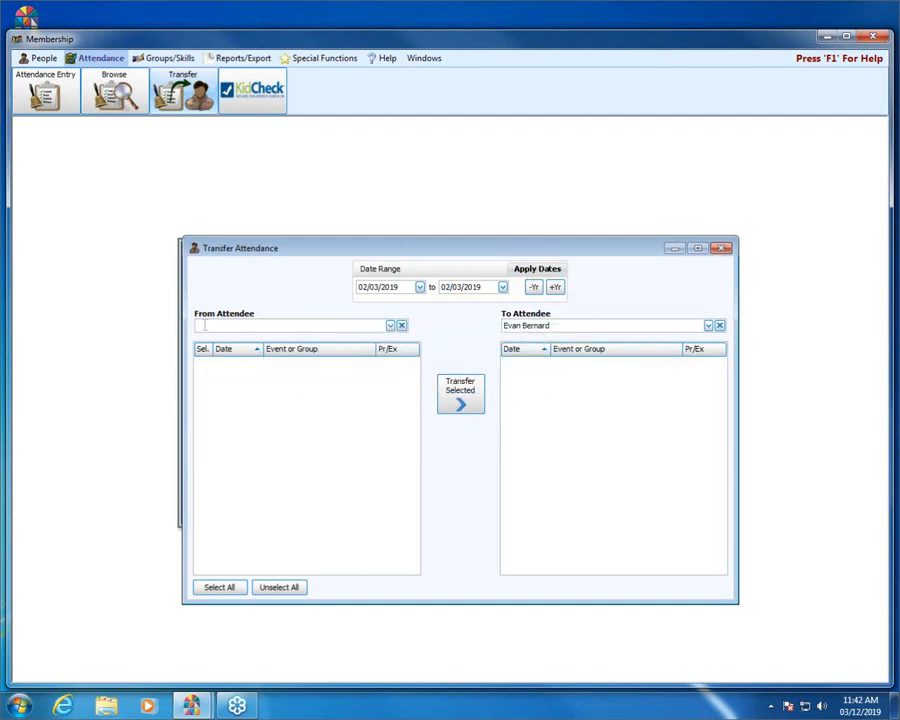
text(eric)
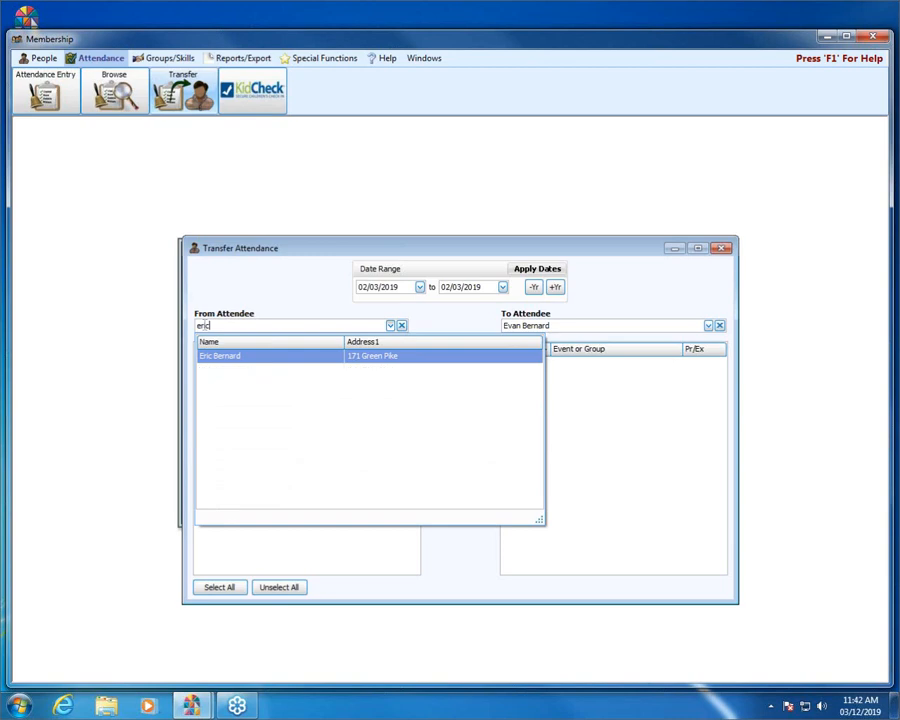
click(224, 358)
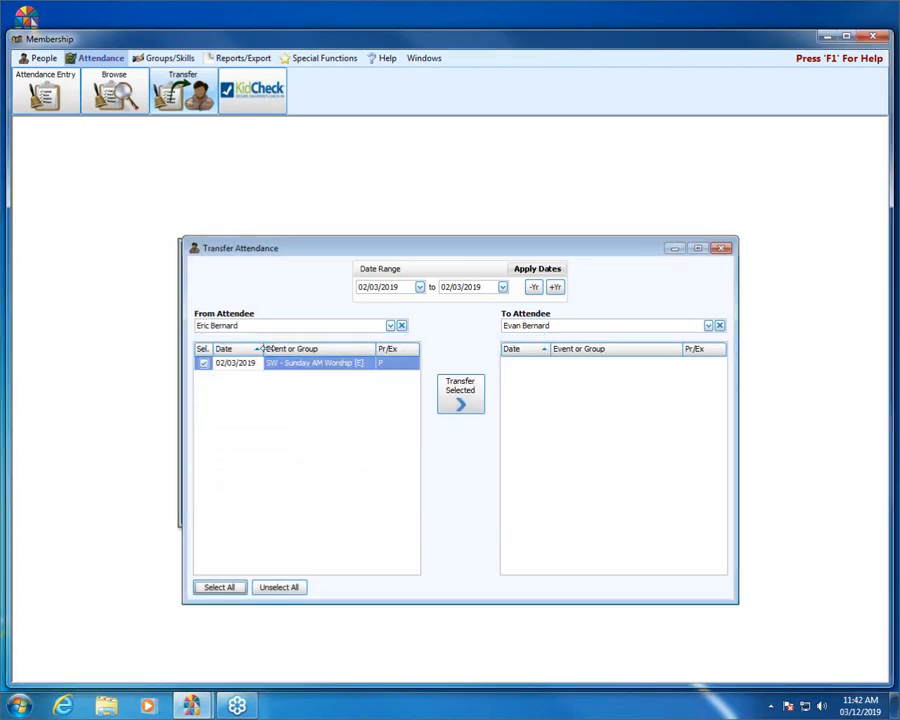
click(722, 249)
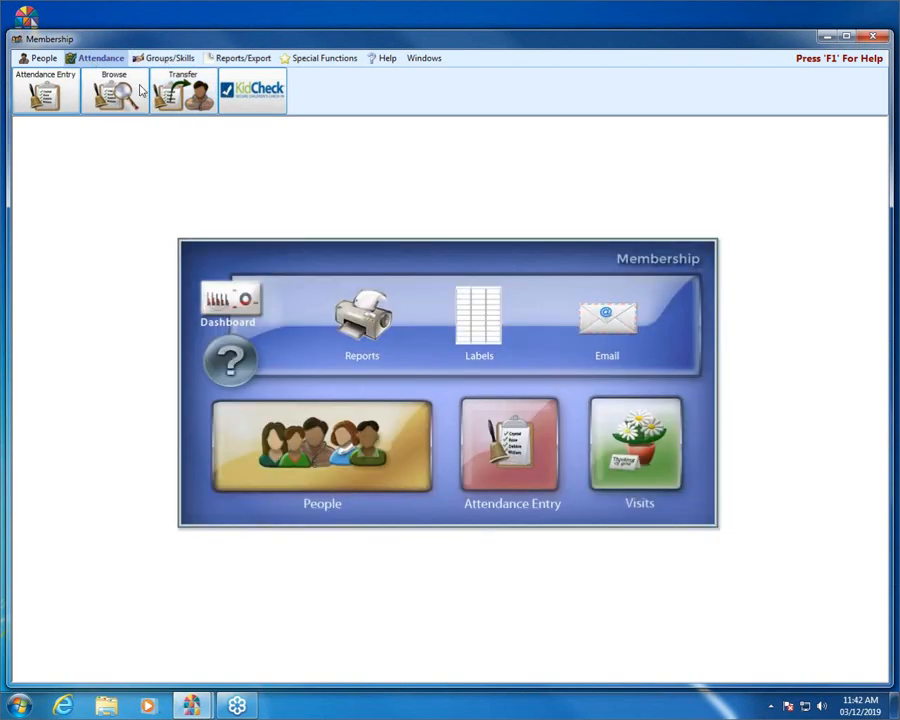
Reopen the attendance transfer with its default date range and choose the source attendee and the family member who receives the attendance
click(183, 92)
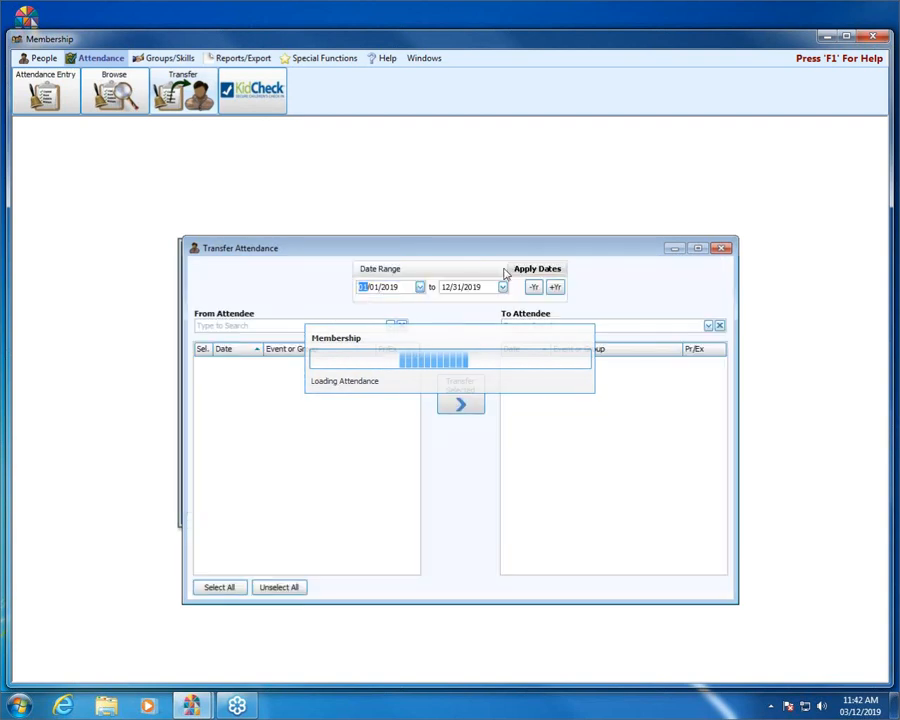
click(240, 327)
text(eric)
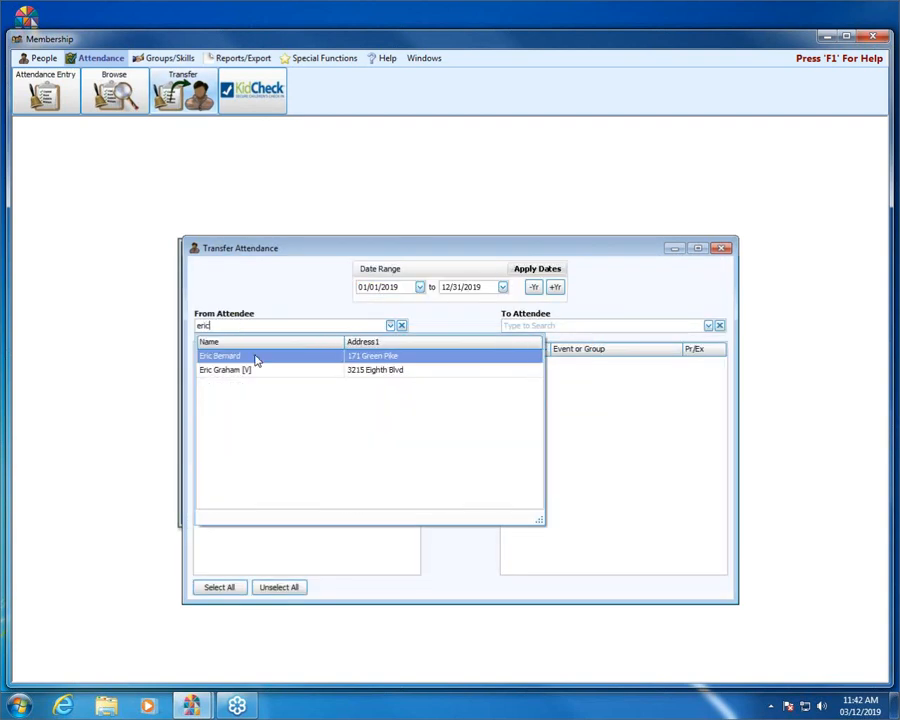
click(256, 358)
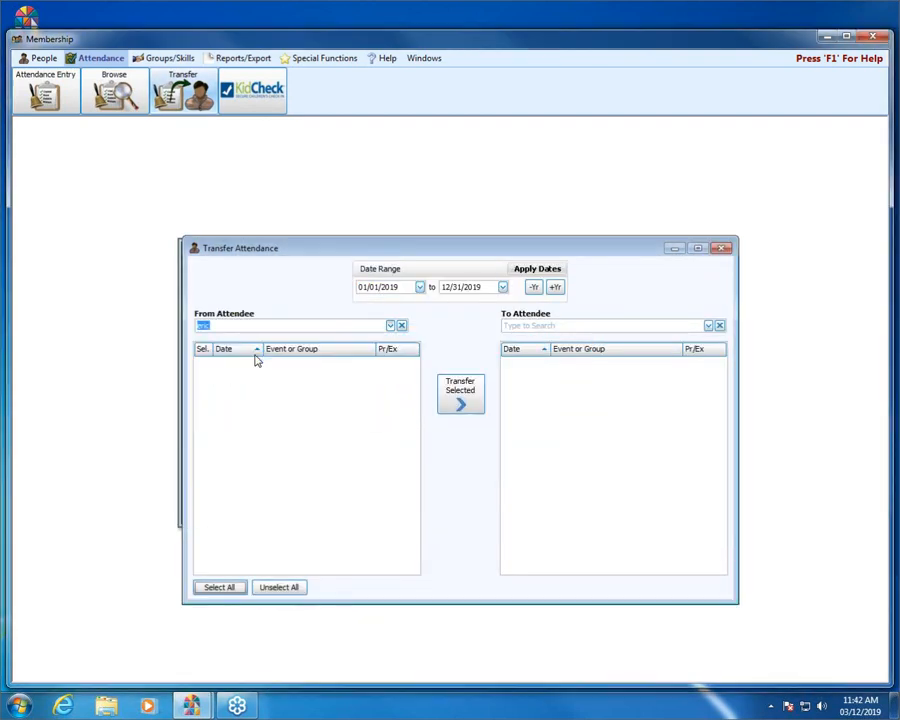
click(557, 326)
text(evan)
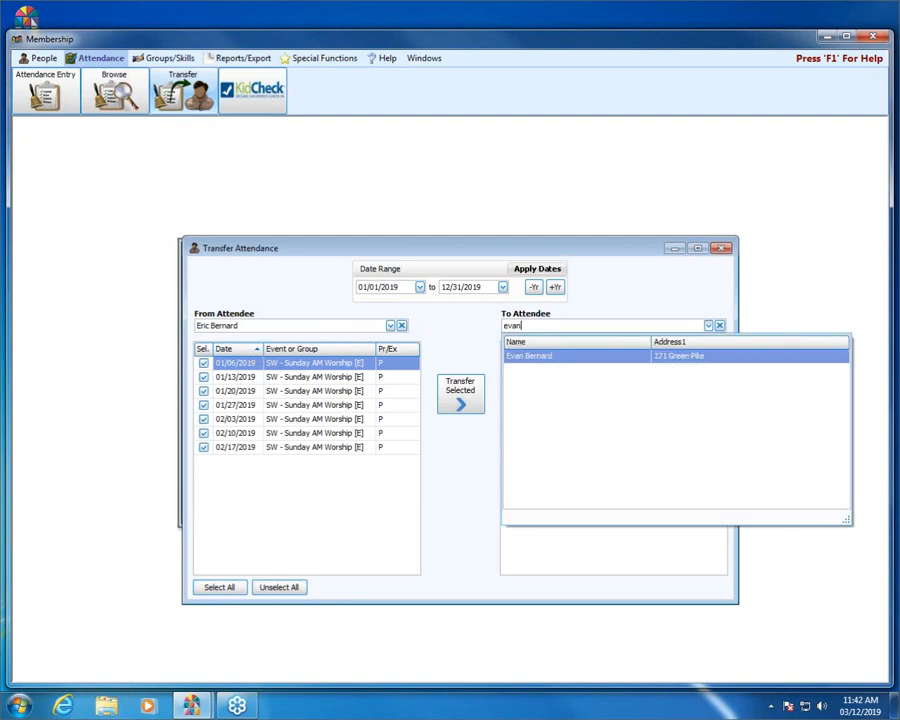
click(568, 358)
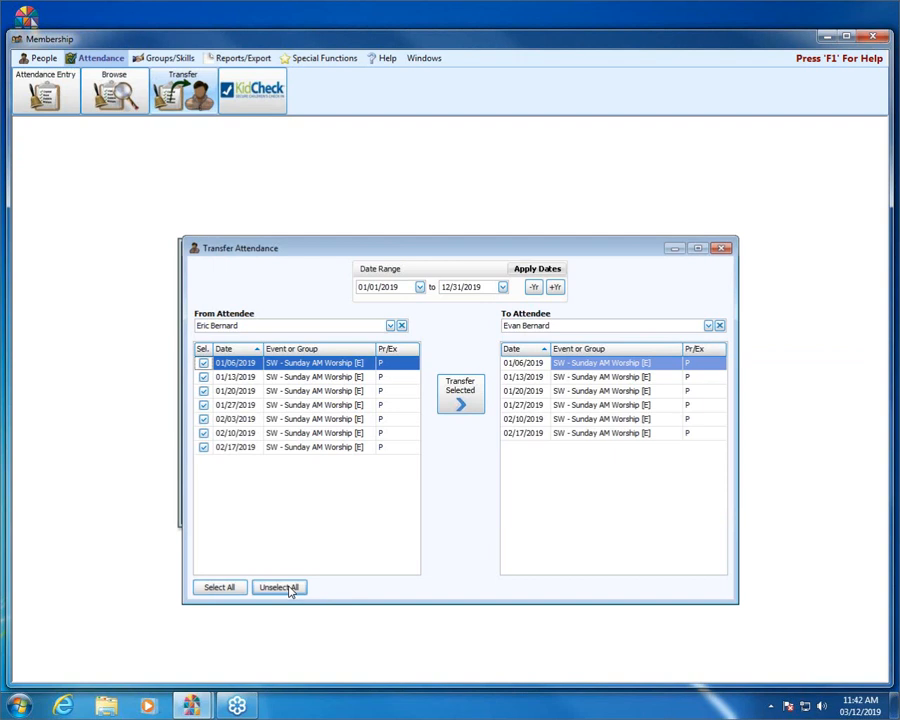
Select only the source attendee's 02/03/2019 Sunday AM Worship record and transfer it to the chosen family member
click(289, 591)
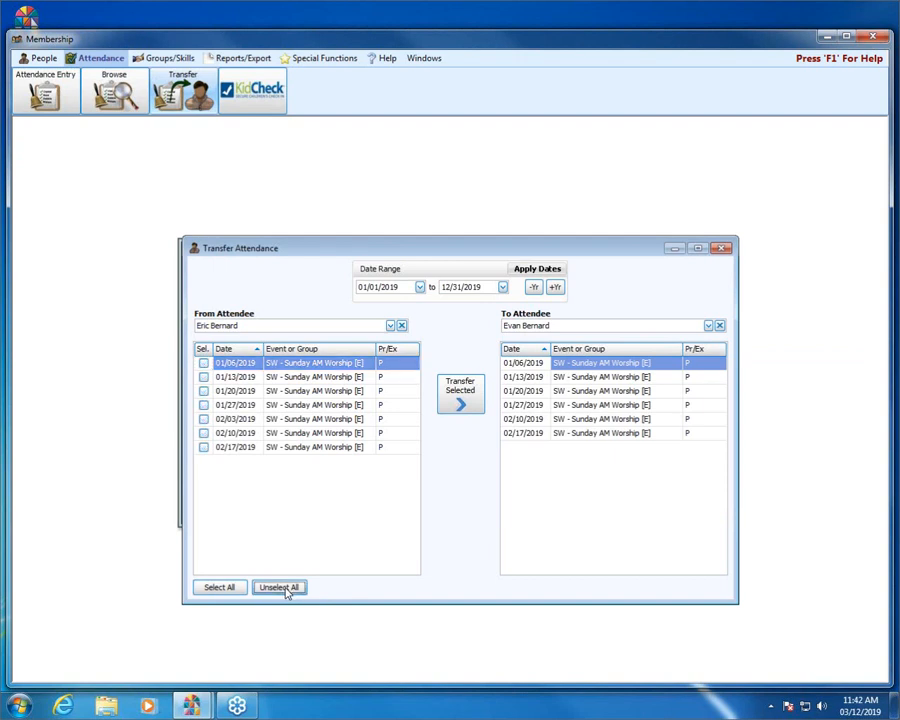
click(204, 421)
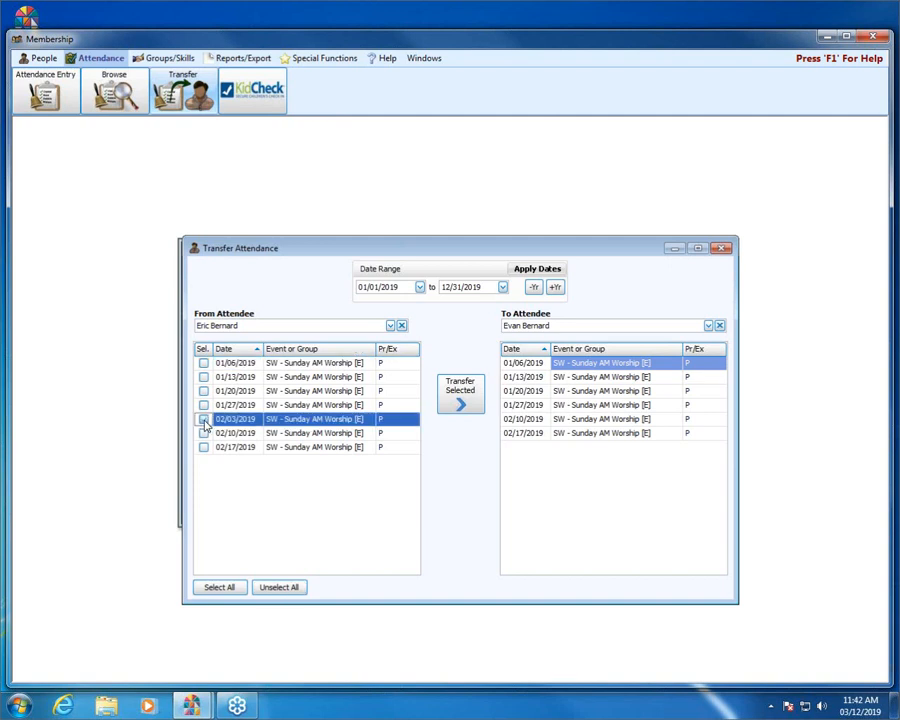
click(204, 420)
click(465, 398)
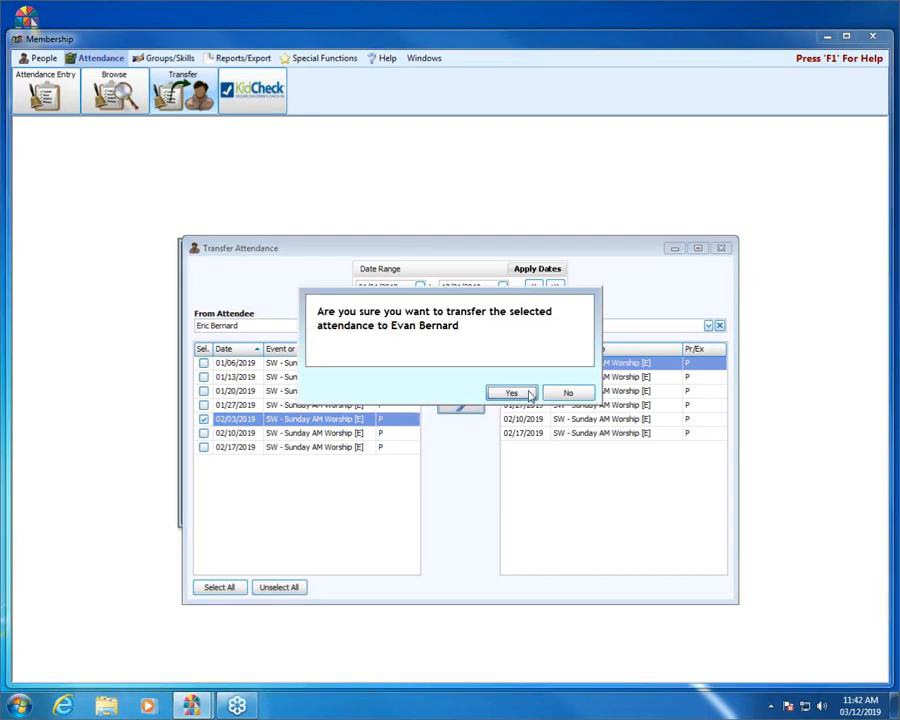
click(509, 393)
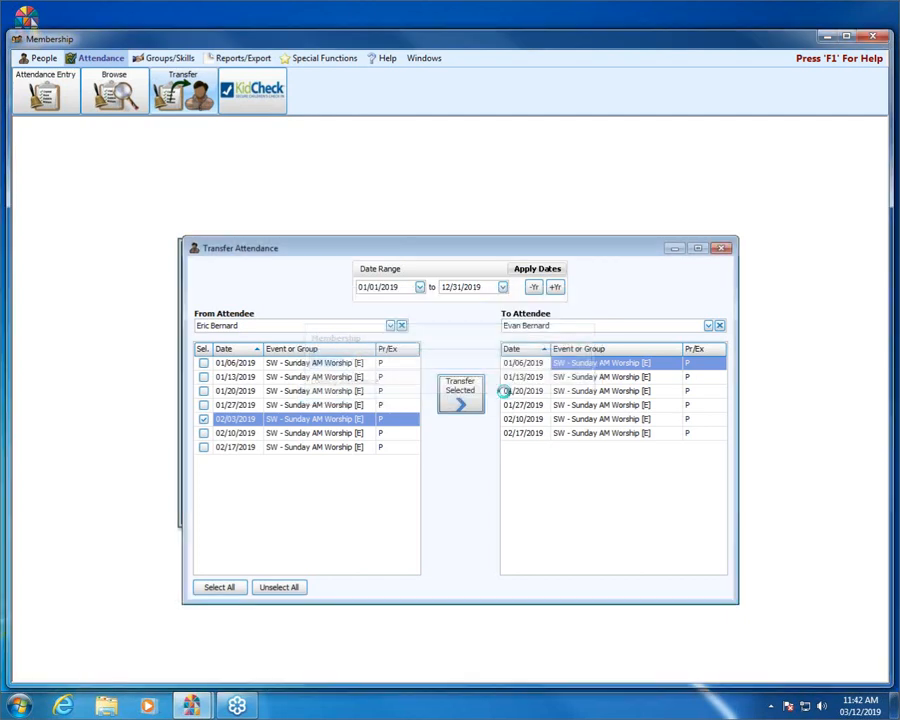